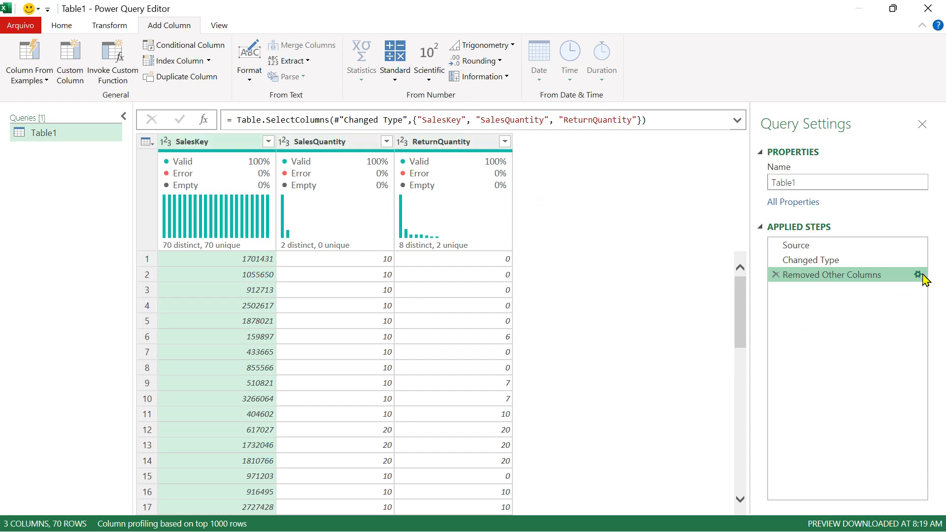
Add UnitPrice to the columns kept by the Removed Other Columns step
left_click(918, 275)
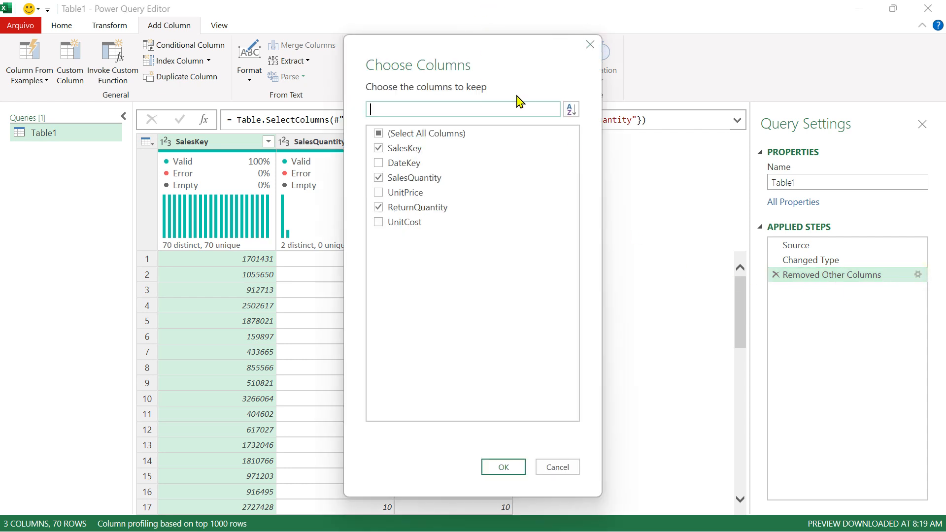
left_click_drag(450, 45, 638, 61)
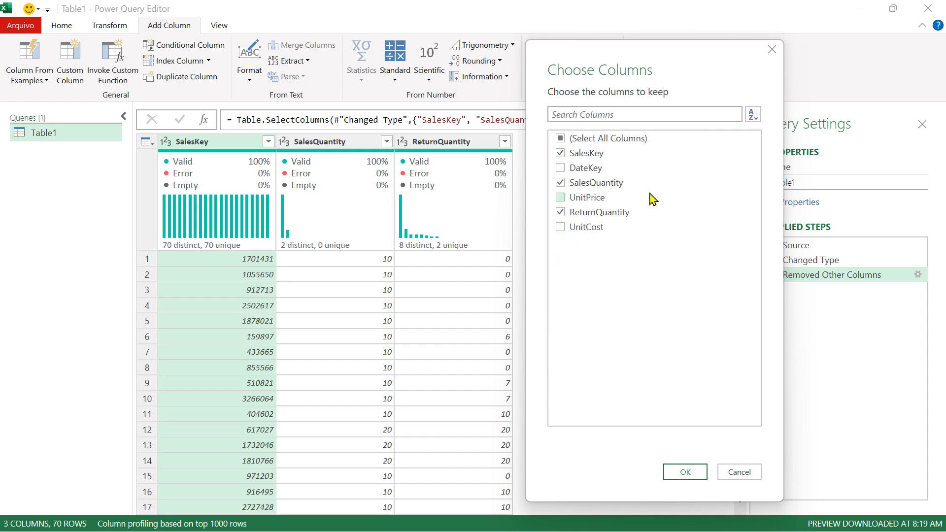
left_click(560, 197)
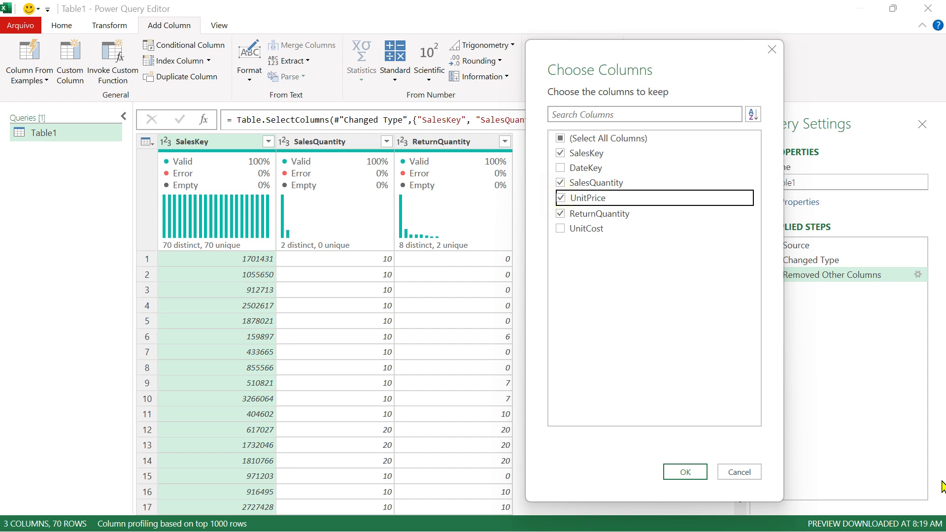
left_click(685, 472)
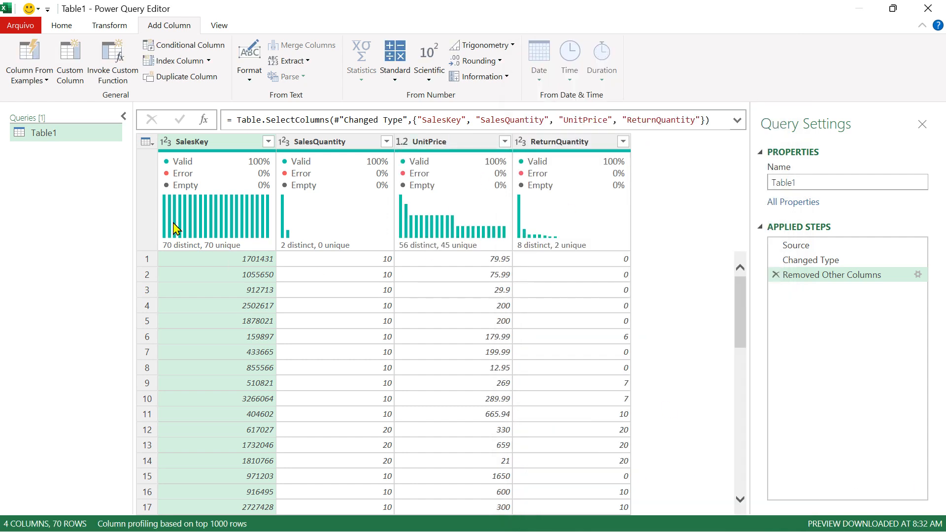
Collapse the list of queries and exclude SalesKey from the columns kept by the Removed Other Columns step
left_click(124, 117)
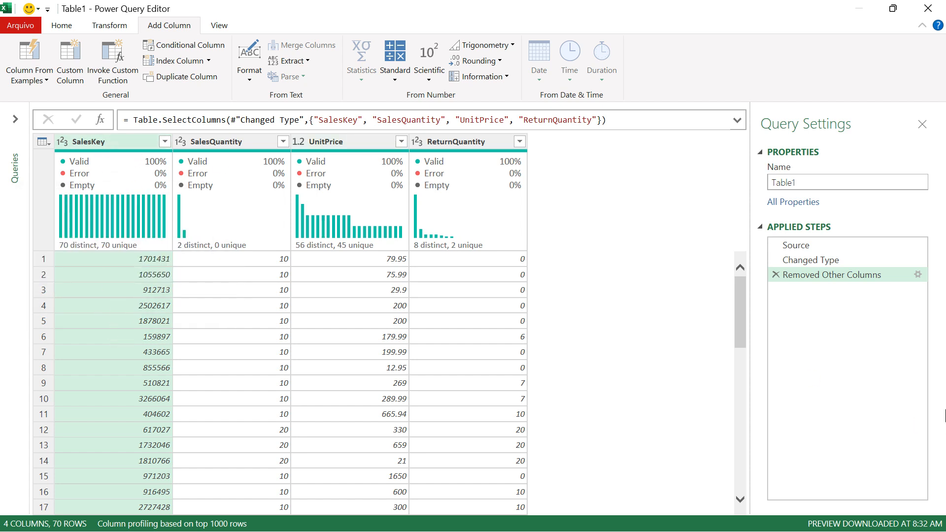
left_click(918, 274)
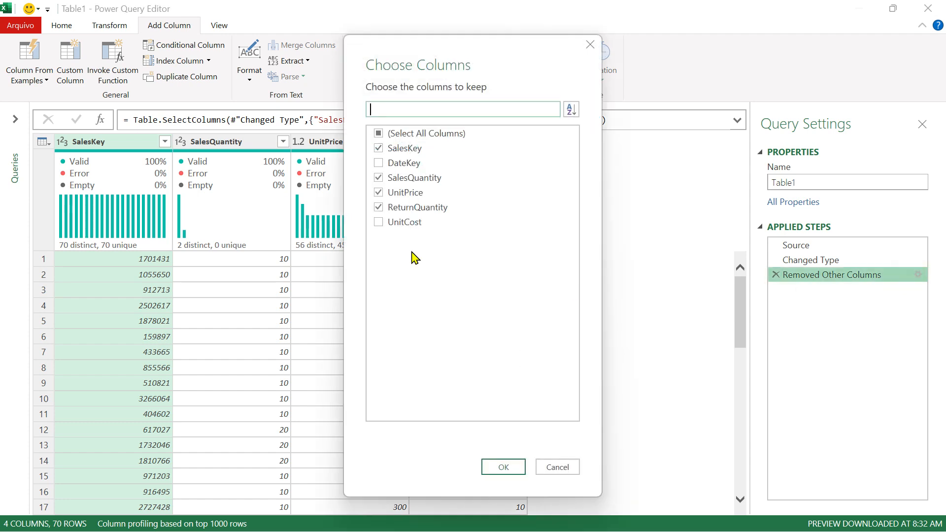
left_click(379, 149)
left_click(498, 467)
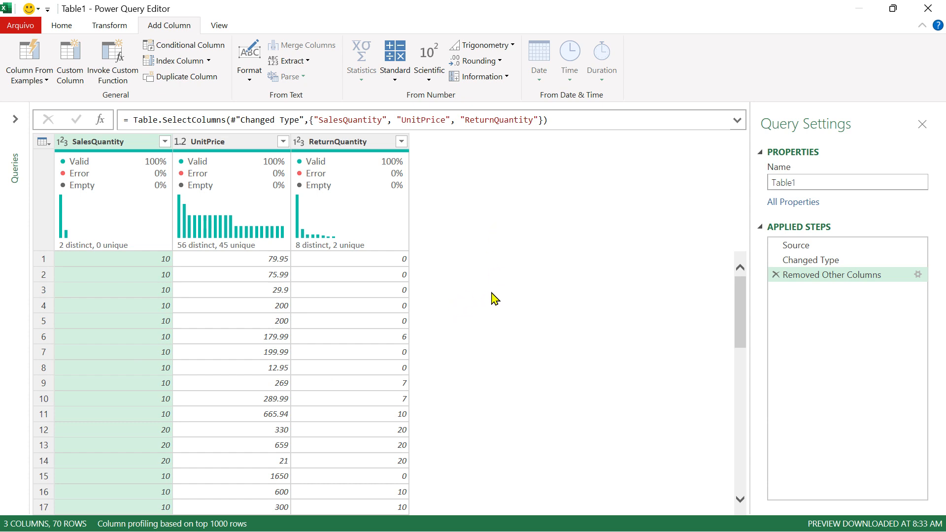
Examine the SalesQuantity, UnitPrice and ReturnQuantity columns, comparing sold and returned quantities in rows 9 and 12
left_click(257, 142)
left_click(140, 143)
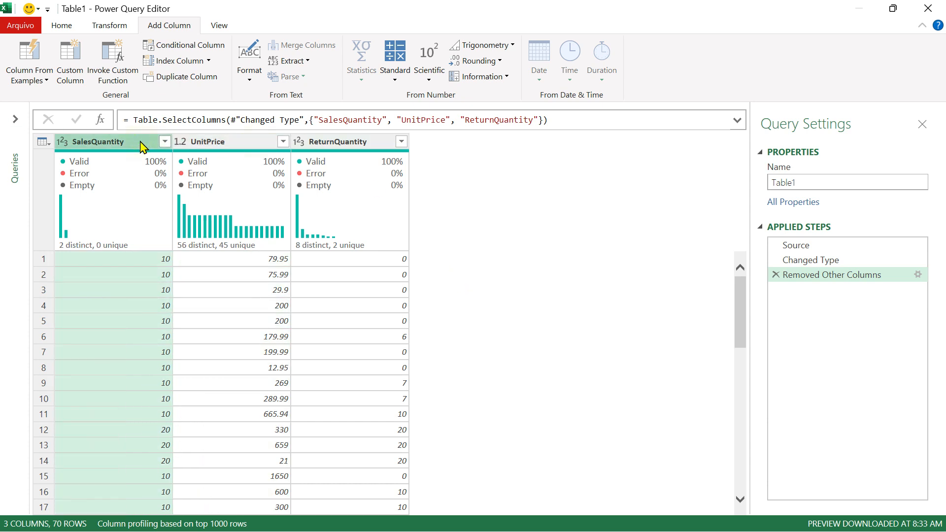
left_click(380, 143)
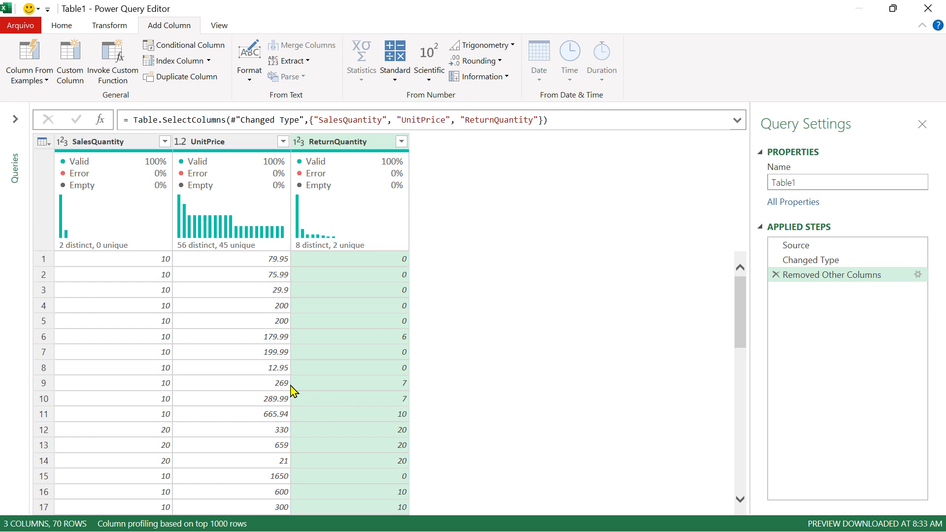
left_click(46, 383)
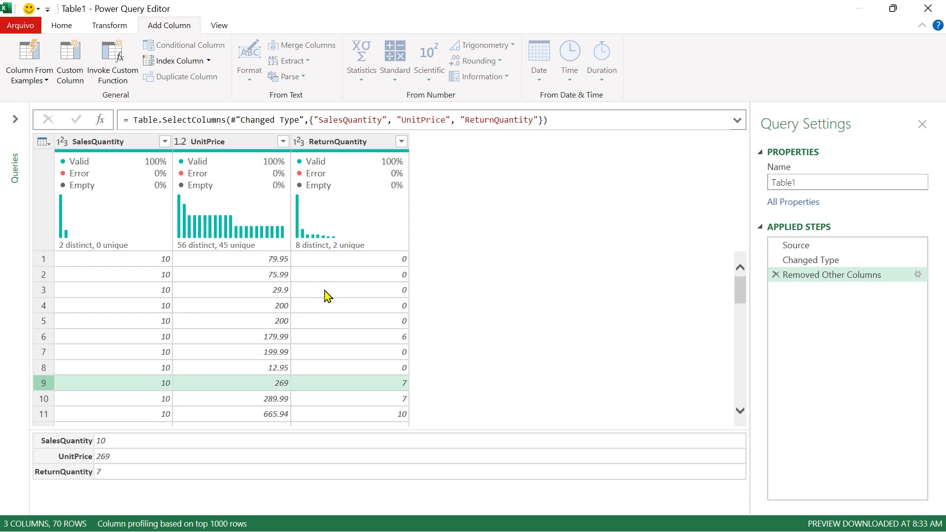
scroll(320, 301, "down", 2)
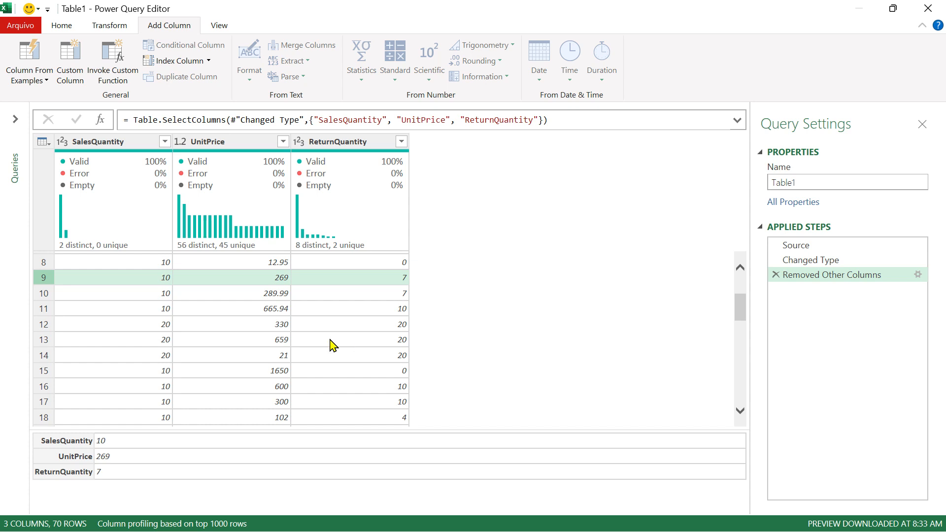
left_click(154, 325)
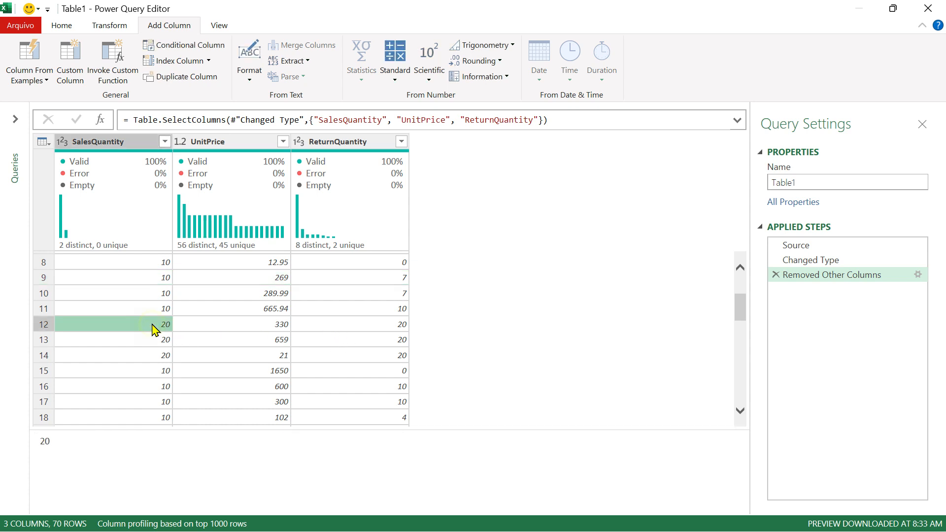
left_click(368, 326)
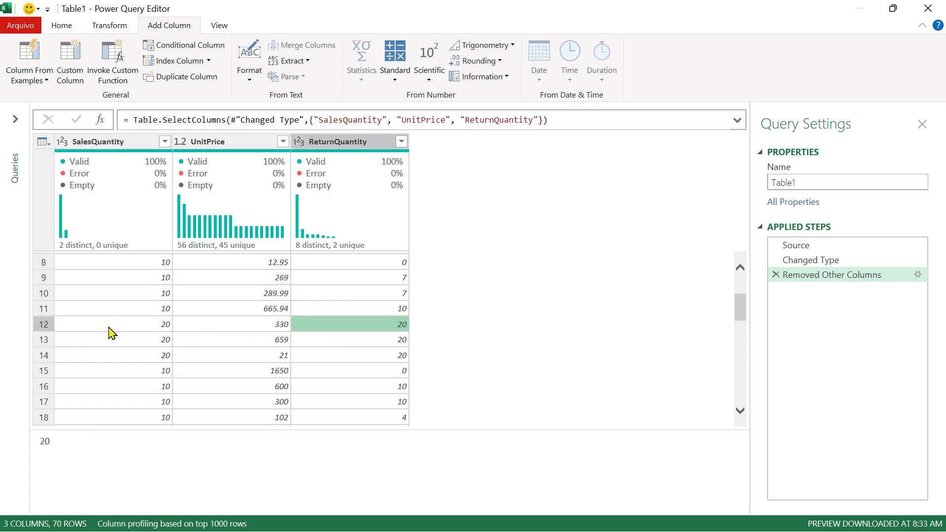
left_click(45, 325)
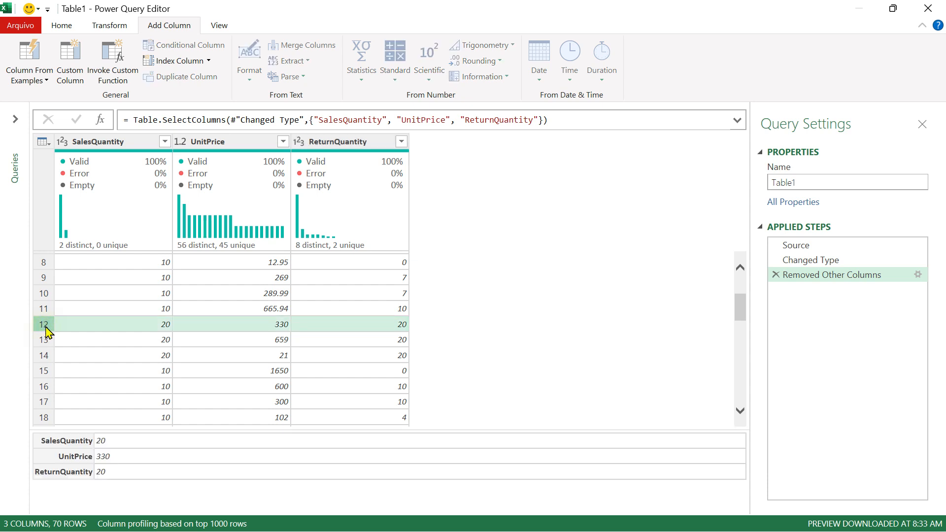
left_click(157, 327)
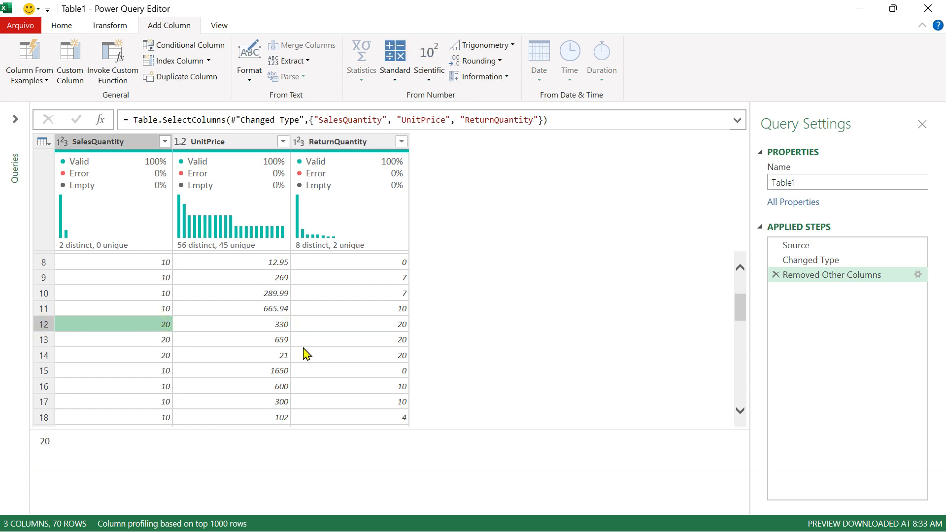
left_click(365, 326)
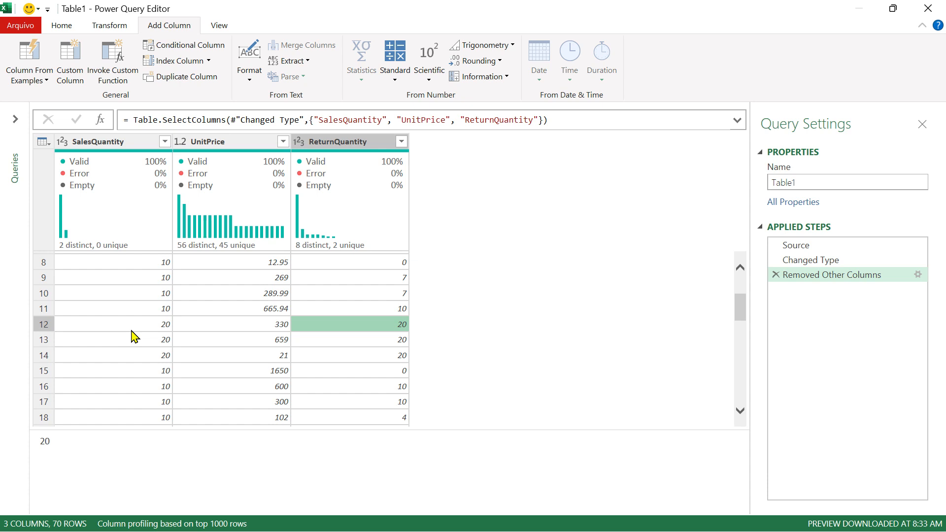
Start a new custom column and name it SALES AMOUNT
left_click(128, 141)
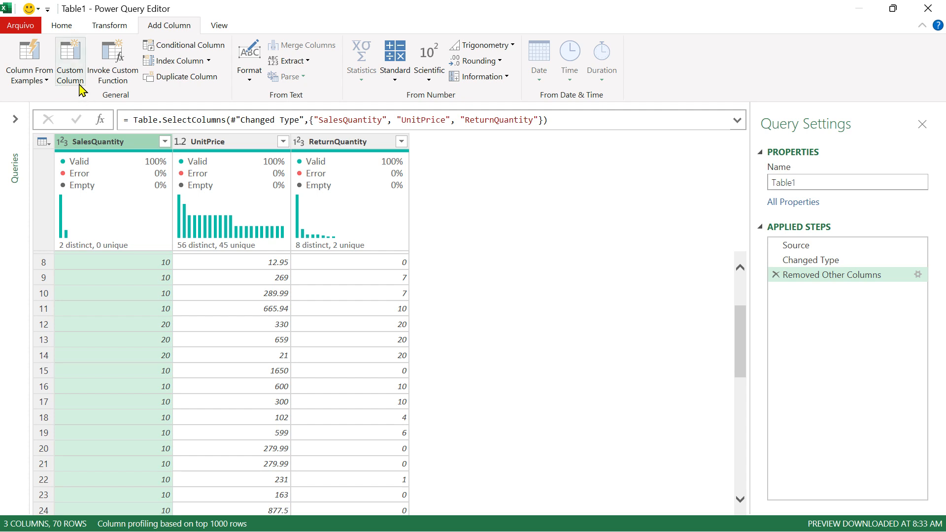
left_click(70, 72)
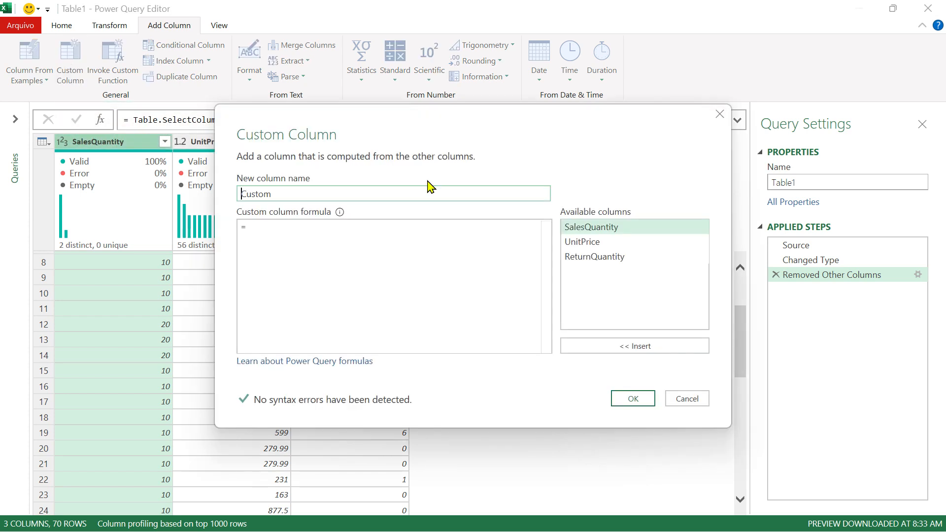
left_click_drag(296, 117, 500, 121)
left_click(487, 233)
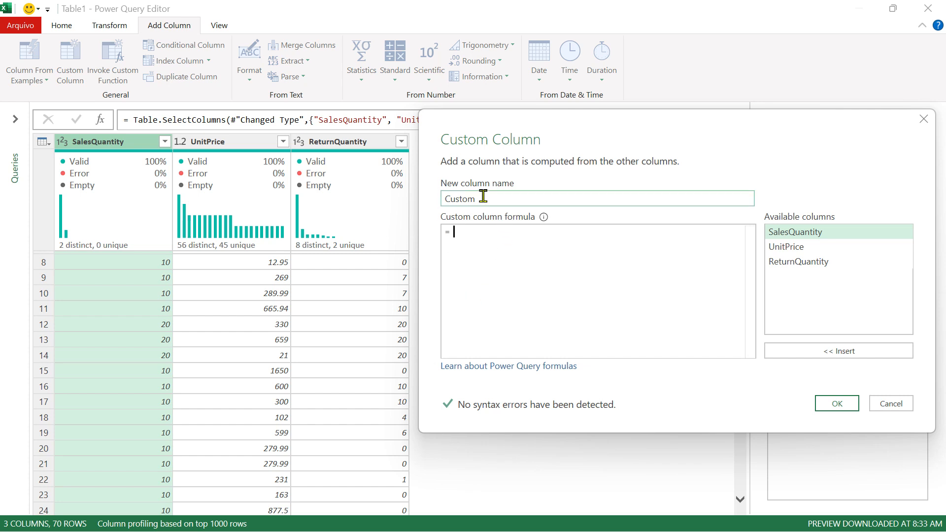
left_click(452, 198)
double_click(456, 198)
type("SALE")
key("BackSpace")
key("BackSpace")
key("BackSpace")
key("BackSpace")
type("SALES AMOUNT")
Begin the custom column formula with the condition if [SalesQuantity] = [ReturnQuantity]
left_click(482, 237)
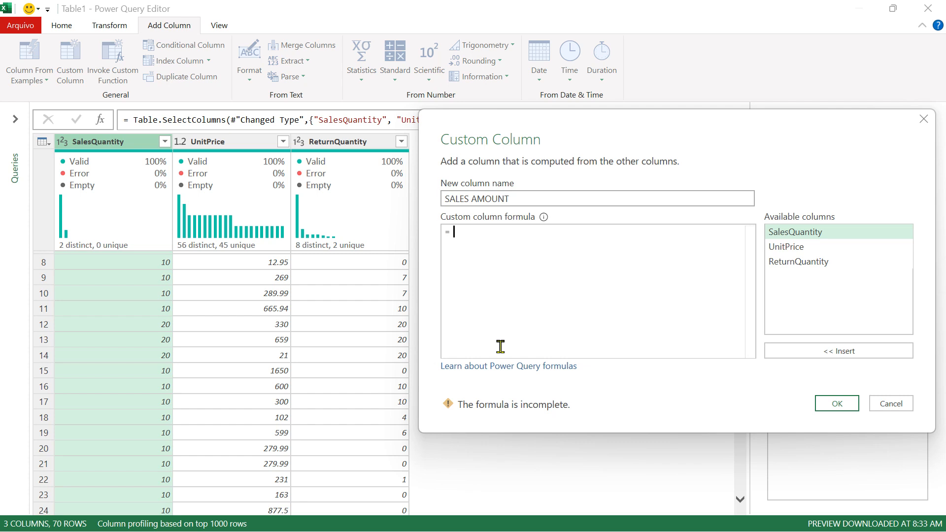
key("Caps_Lock")
type("if")
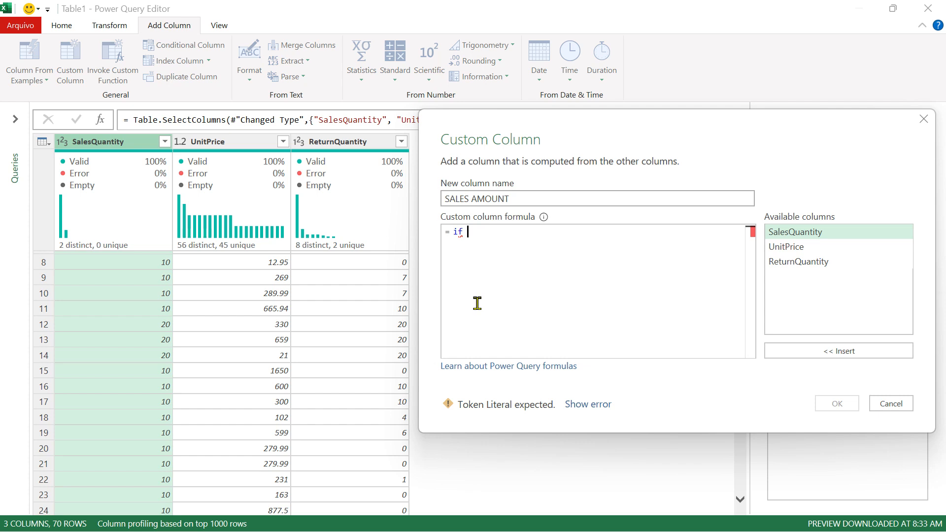
double_click(794, 234)
type("=")
left_click_drag(470, 234, 555, 234)
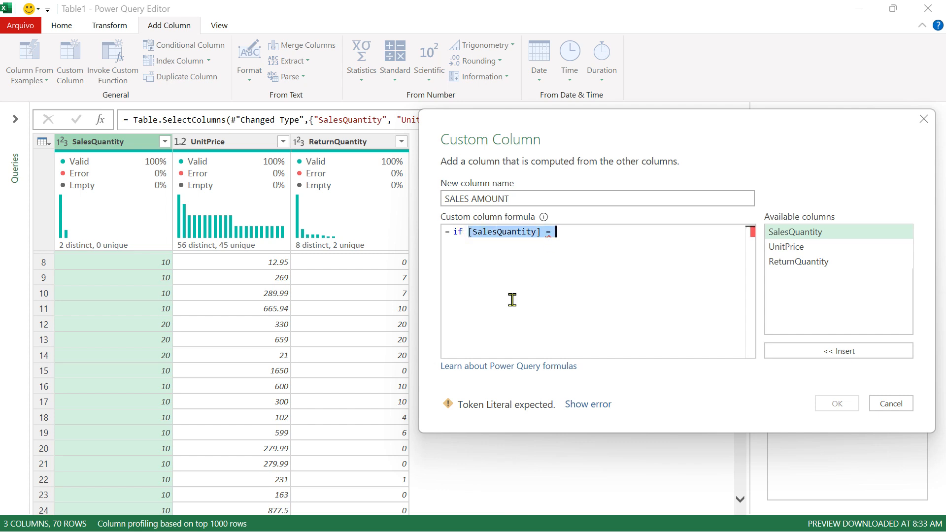
left_click(589, 232)
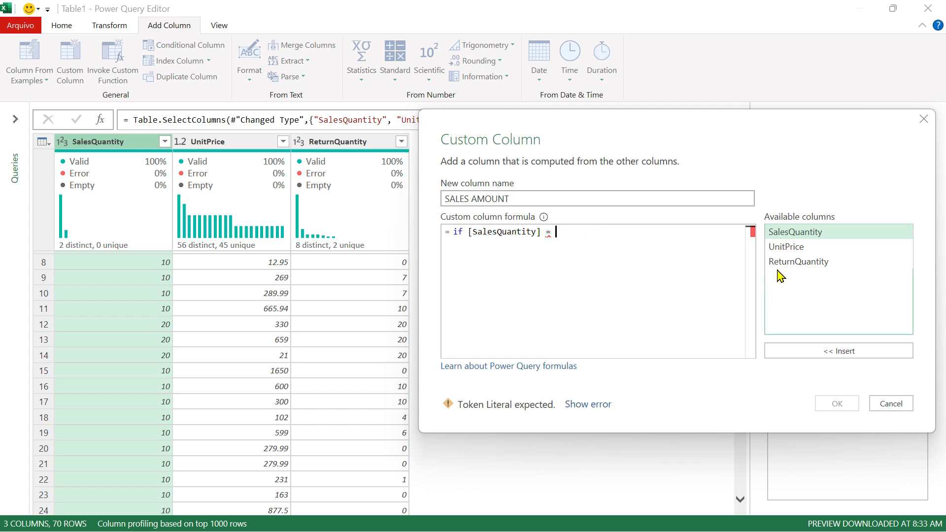
double_click(798, 262)
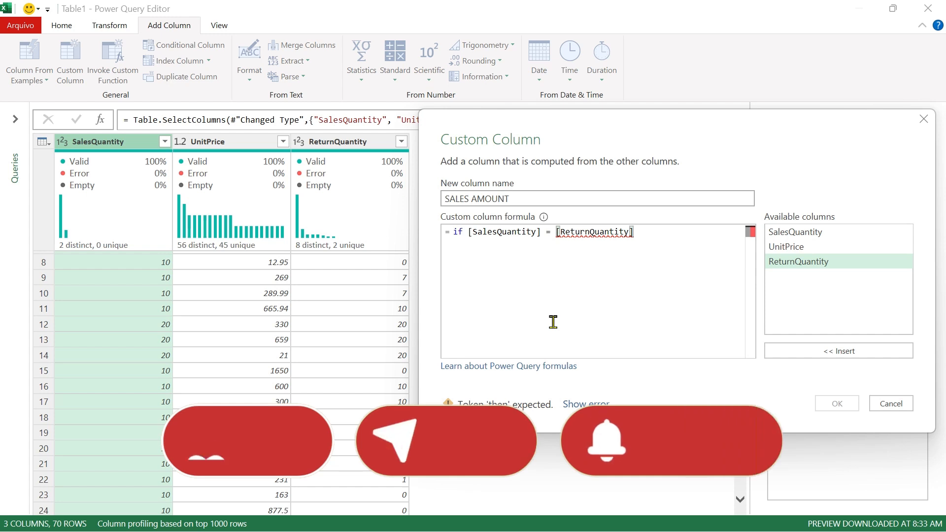
left_click_drag(546, 232, 551, 231)
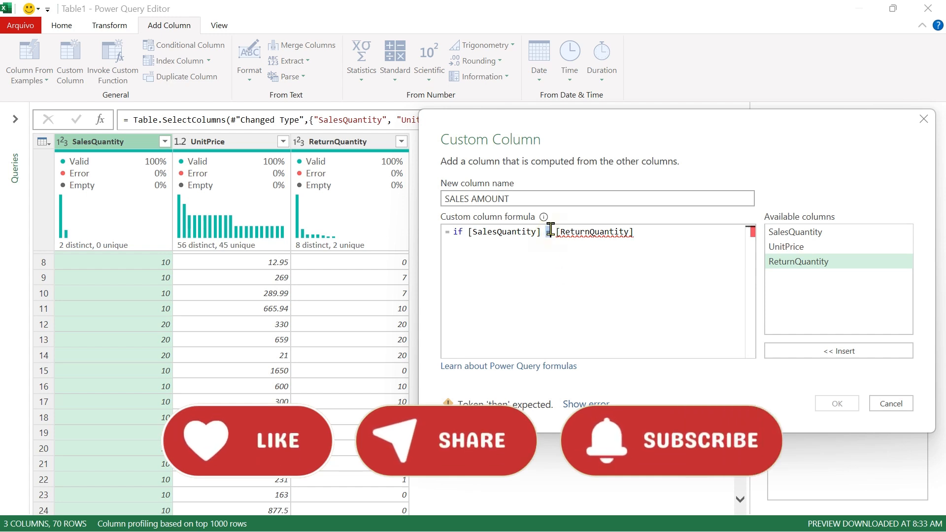
Extend the formula after the condition with then "Total return"
left_click(672, 238)
type("t")
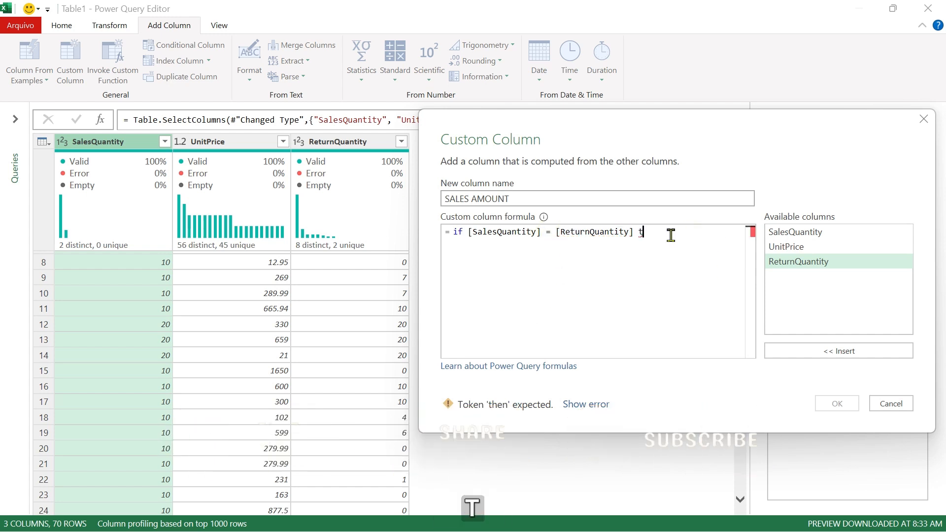
type("hen \"")
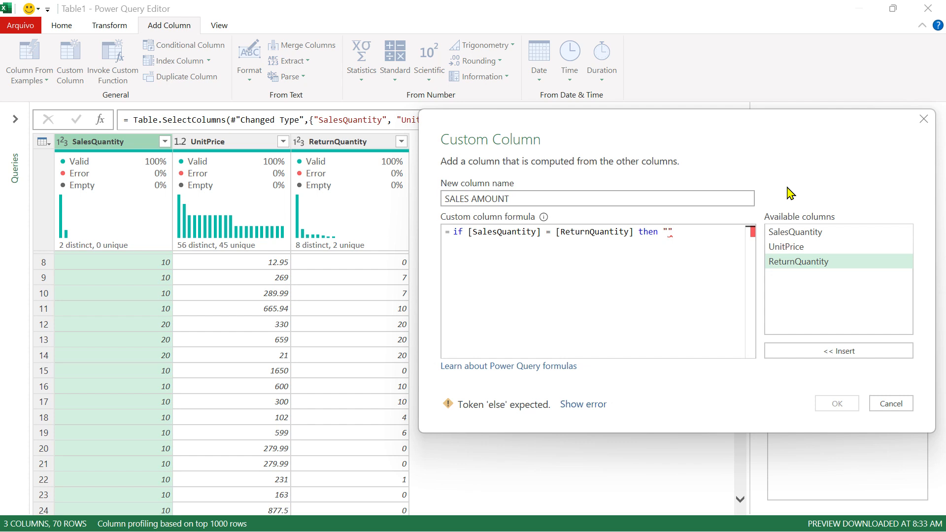
type("Total ")
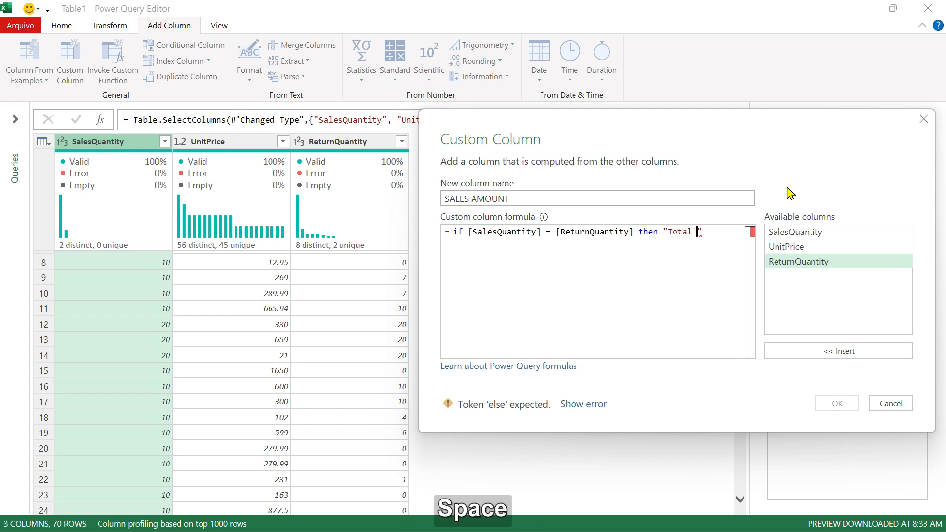
type("return")
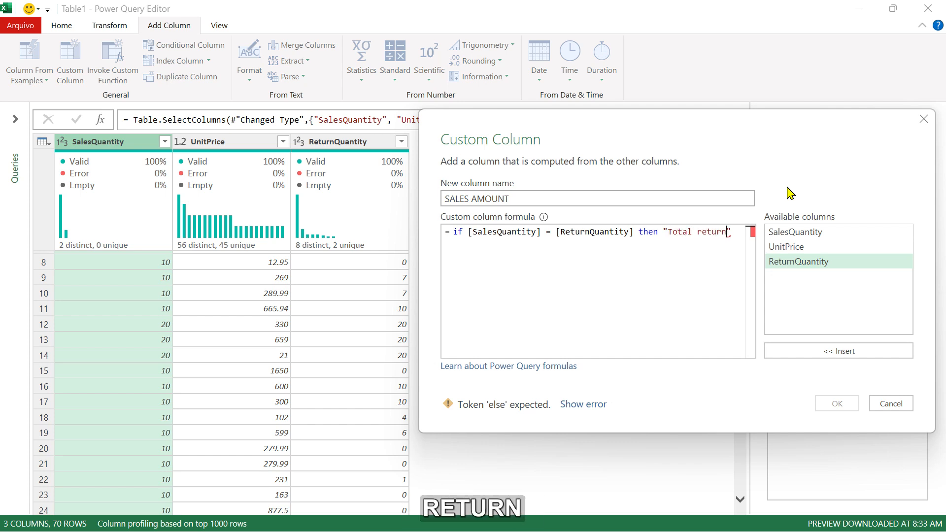
left_click_drag(737, 230, 661, 232)
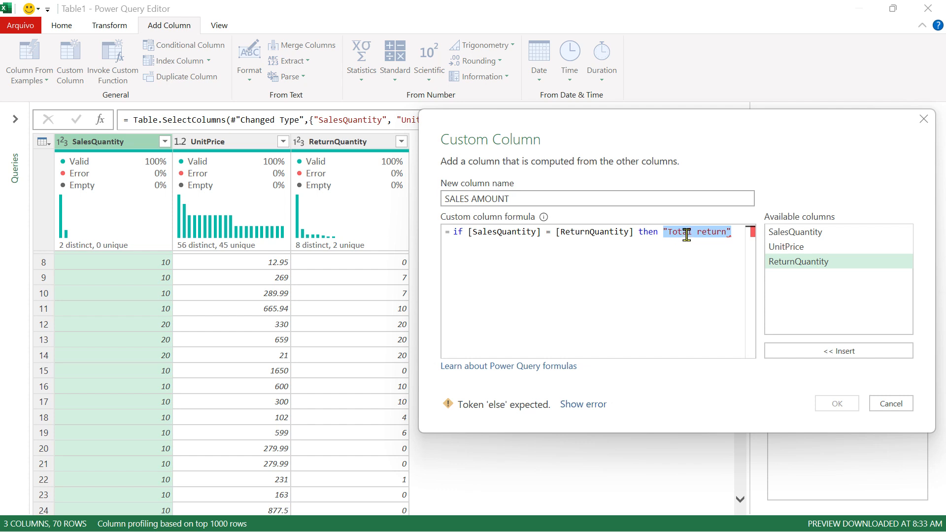
left_click(670, 232)
left_click_drag(668, 232, 726, 236)
left_click(736, 237)
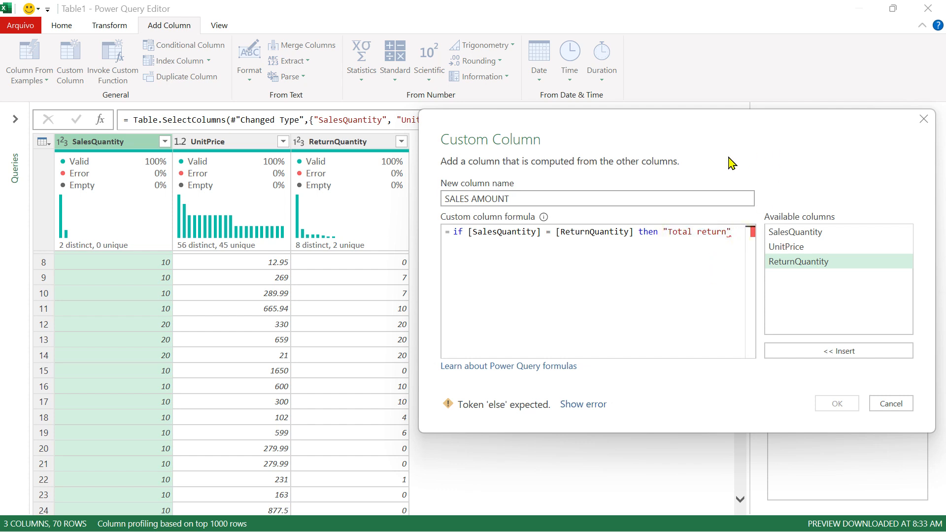
Extend the custom column formula after "Total return" with else
double_click(496, 231)
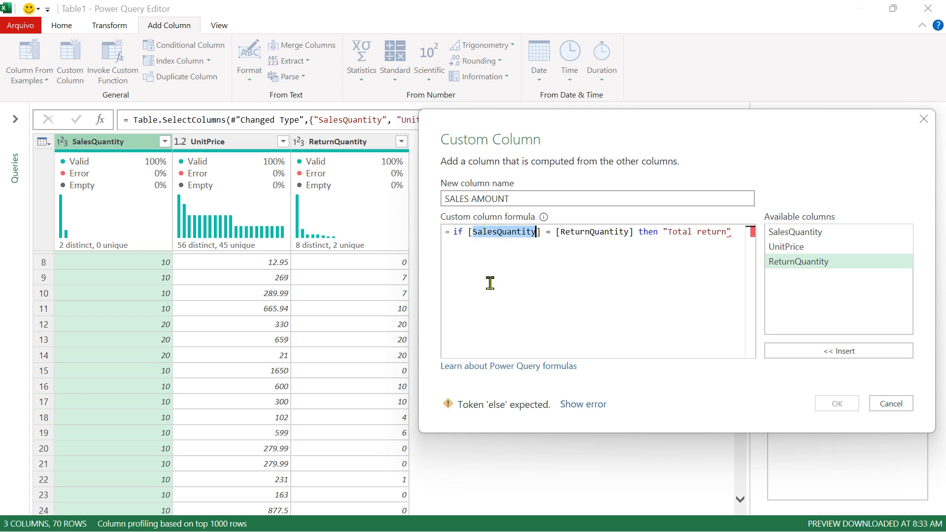
double_click(584, 231)
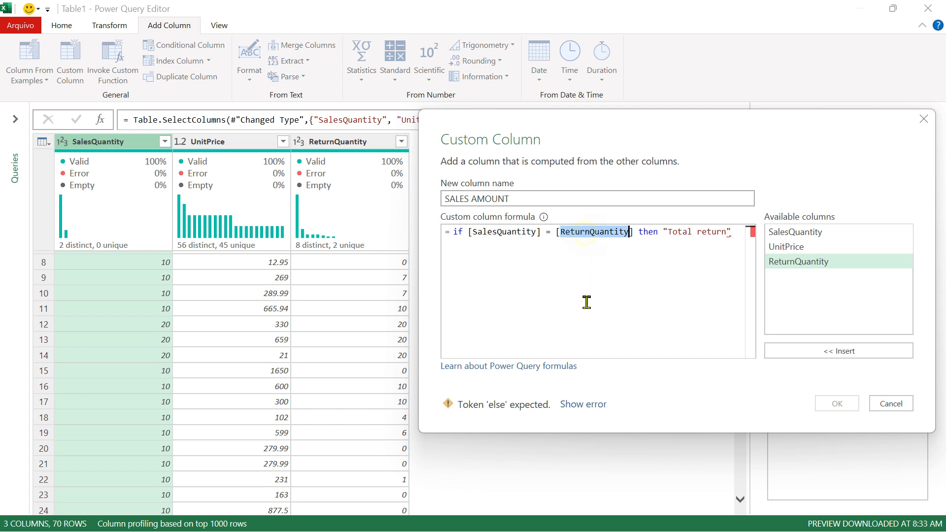
left_click(649, 233)
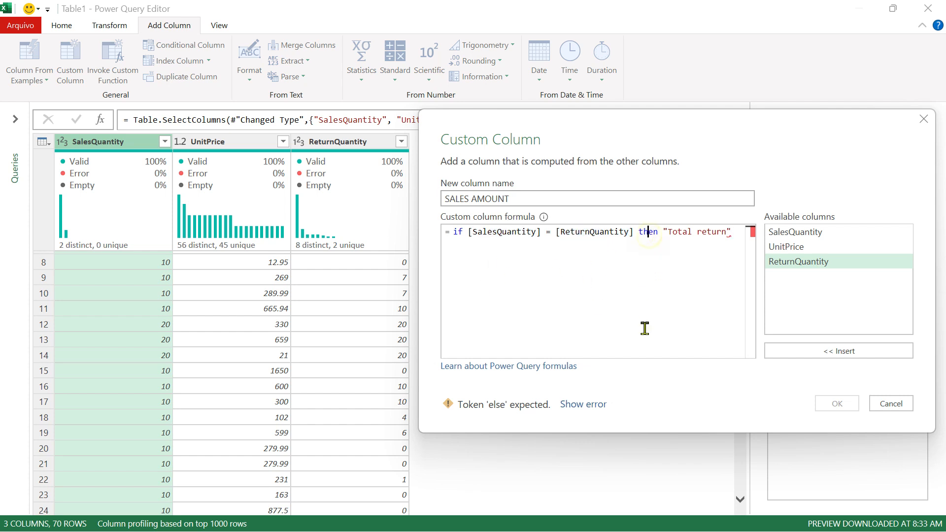
left_click(735, 231)
type("e")
key("BackSpace")
type("else")
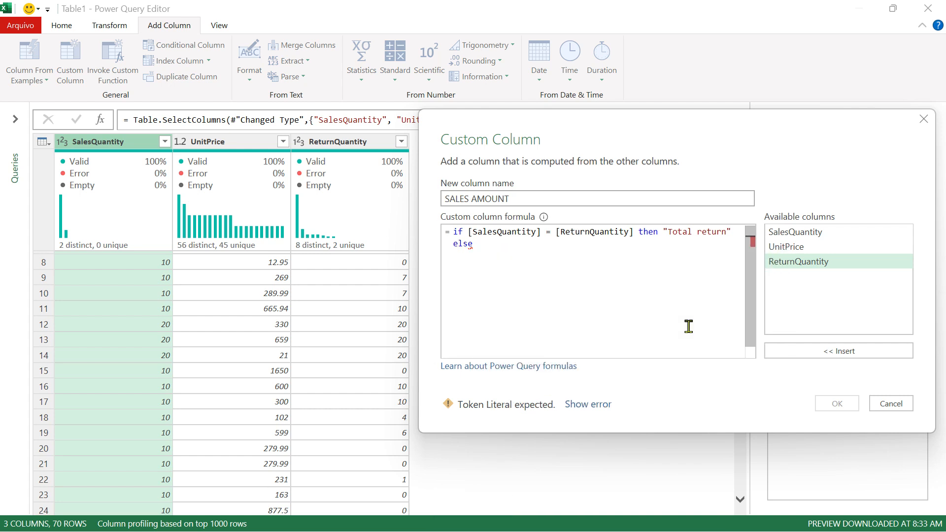
Complete the else branch of the formula with ([SalesQuantity]-[ReturnQuantity])*[UnitPrice]
type("(")
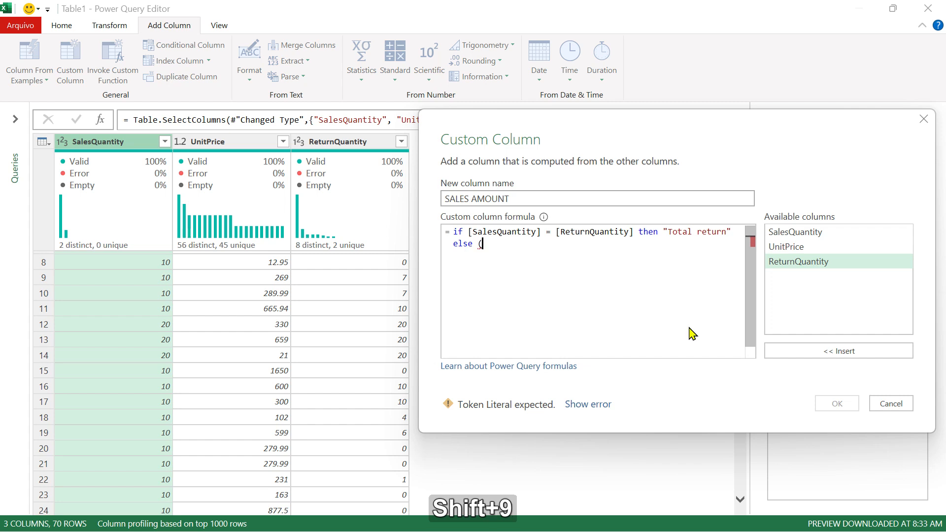
double_click(794, 232)
type("-")
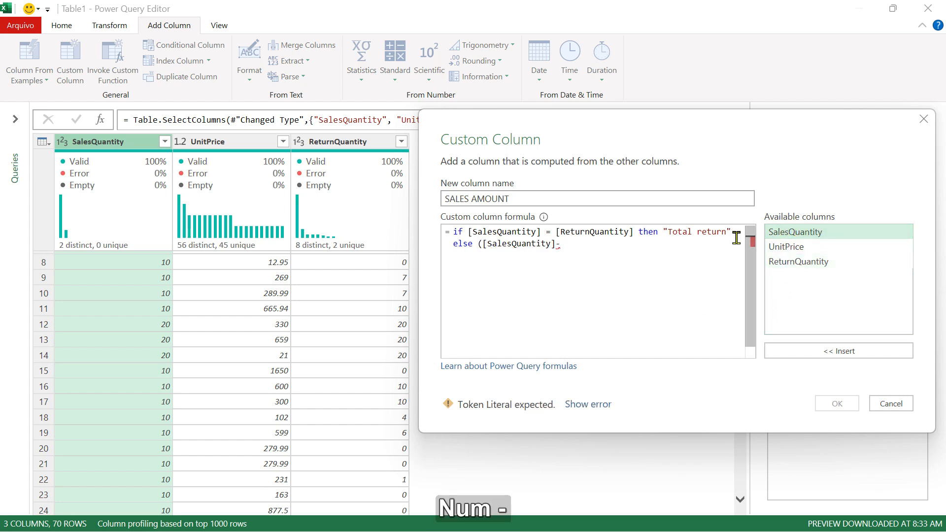
double_click(794, 261)
type(")")
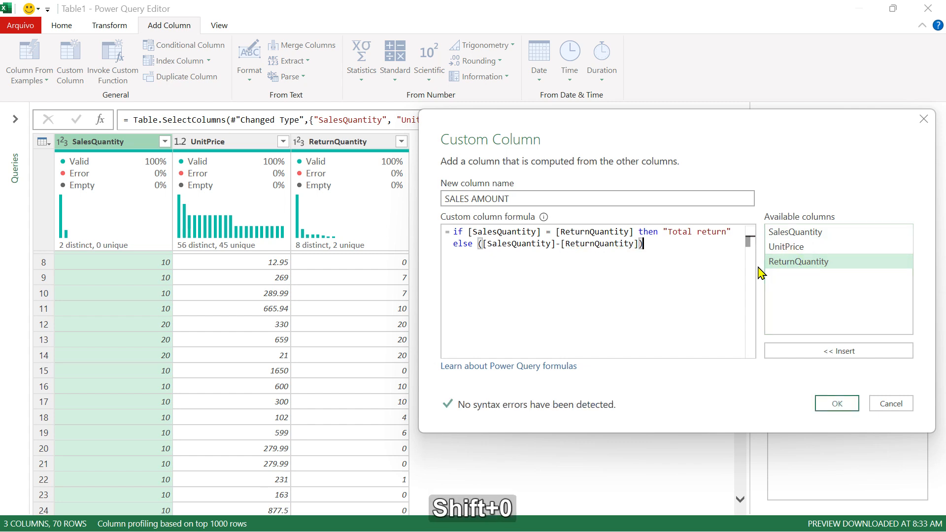
type("*")
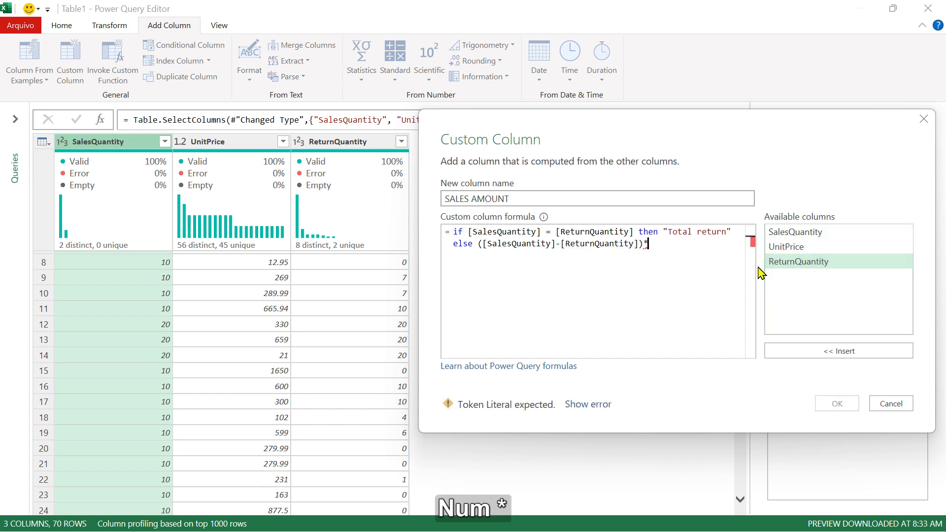
double_click(786, 247)
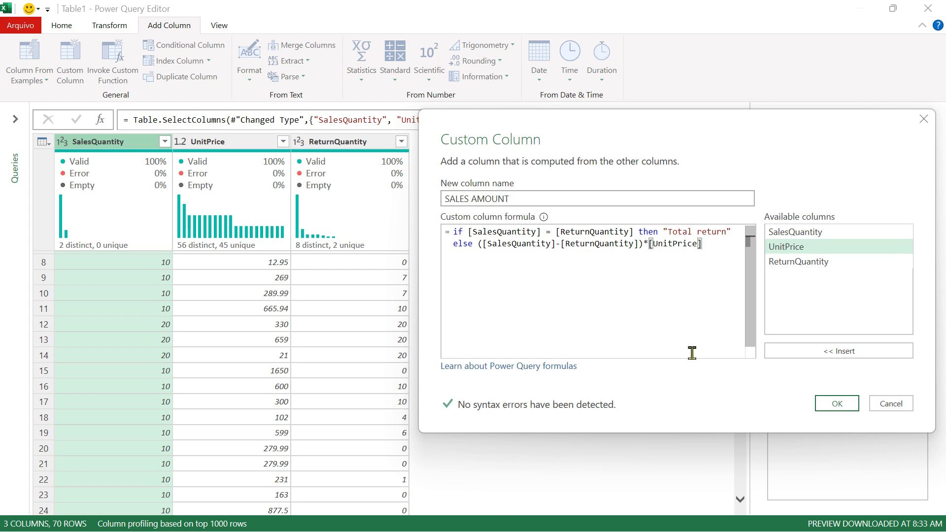
Review the formula's condition and its "Total return" result, and add the SALES AMOUNT column to the table
double_click(502, 231)
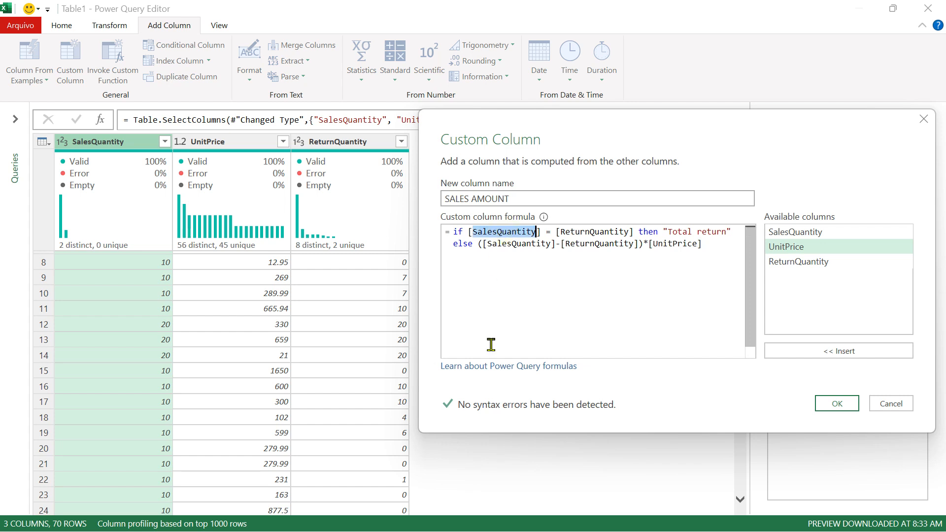
left_click(593, 233)
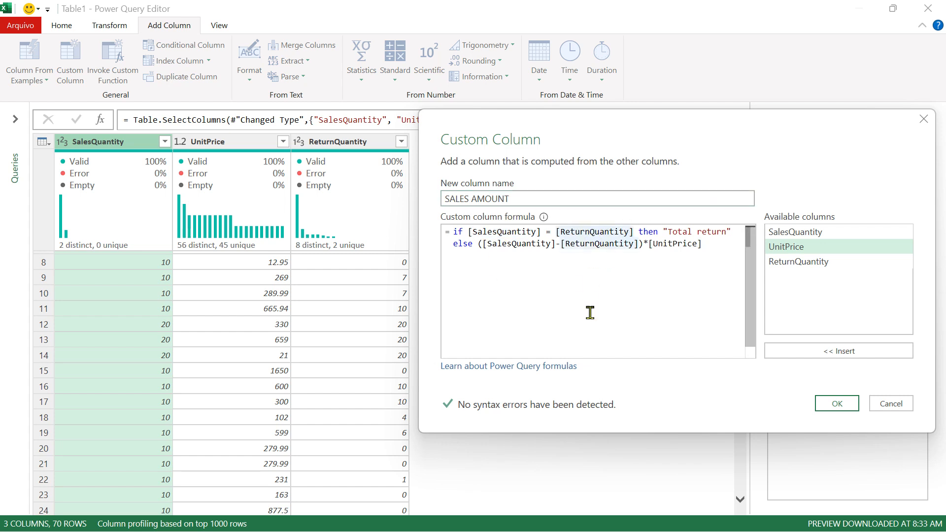
double_click(548, 231)
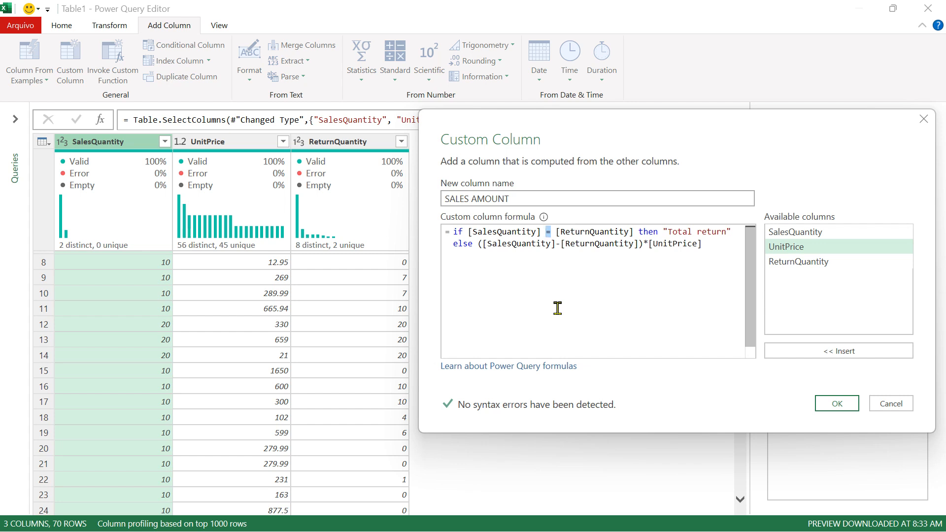
left_click_drag(736, 231, 663, 231)
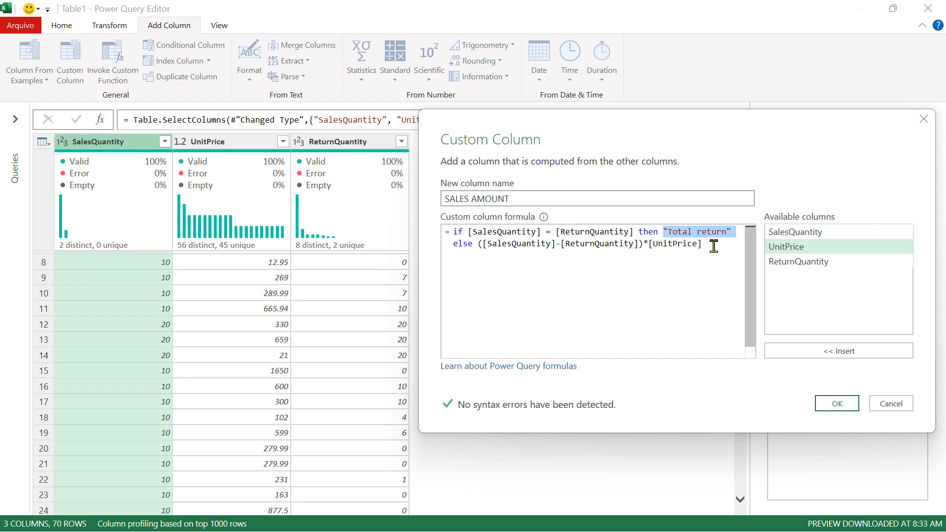
left_click(700, 290)
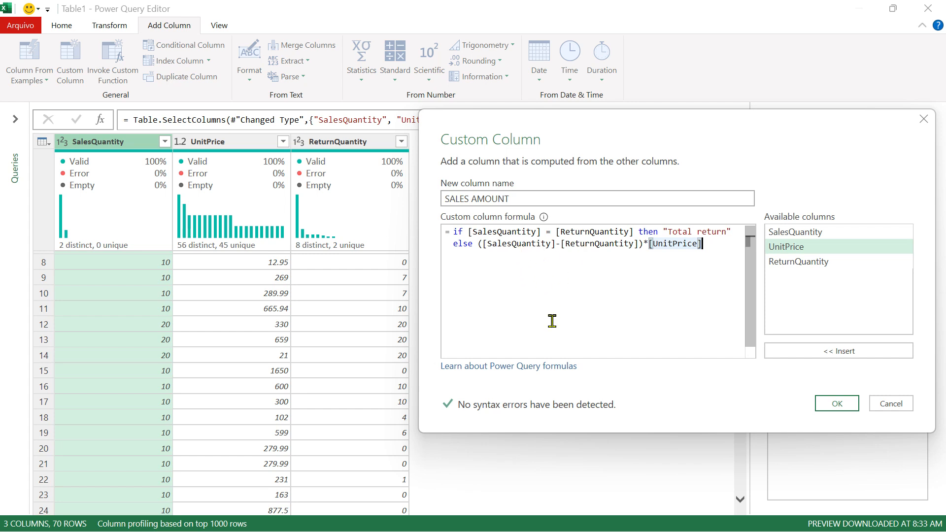
left_click(838, 406)
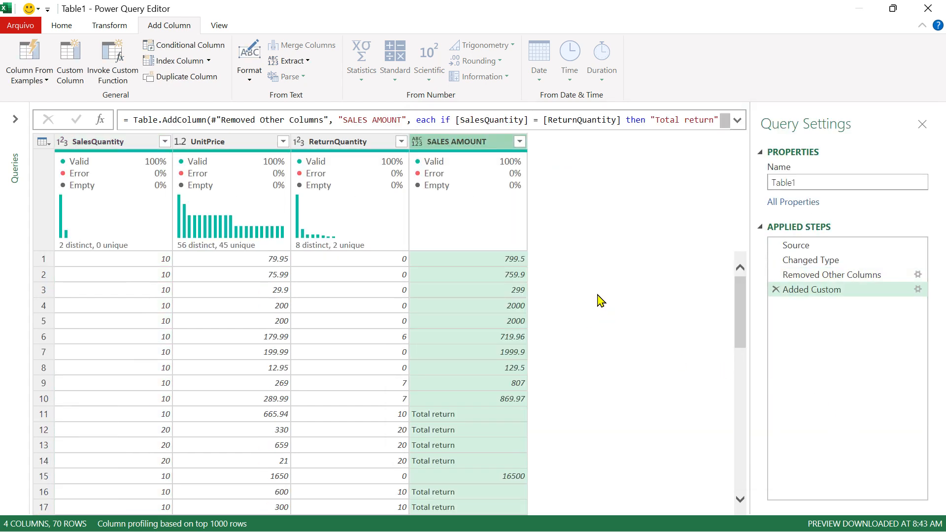
Examine the SALES AMOUNT values throughout the table, comparing the rows marked Total return with the calculated amounts
scroll(602, 299, "down", 3)
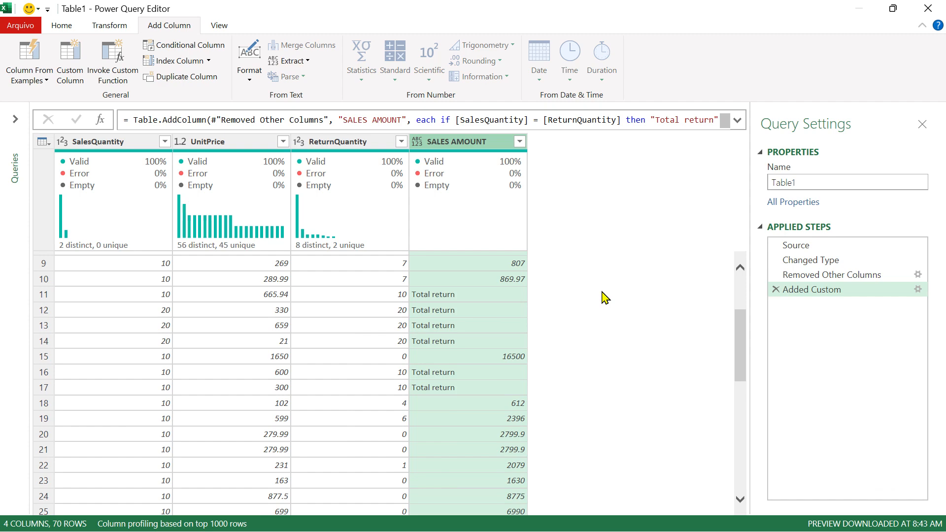
scroll(601, 308, "down", 15)
scroll(606, 313, "up", 17)
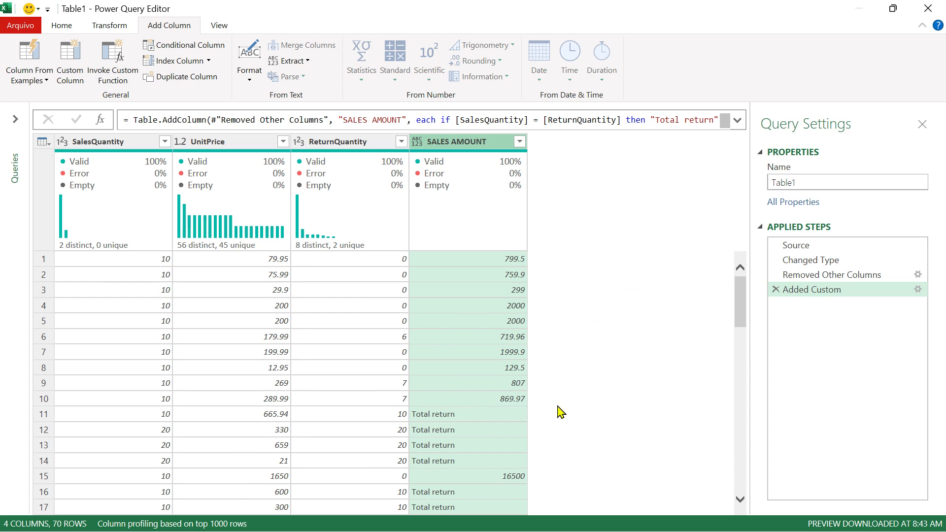
scroll(498, 407, "down", 1)
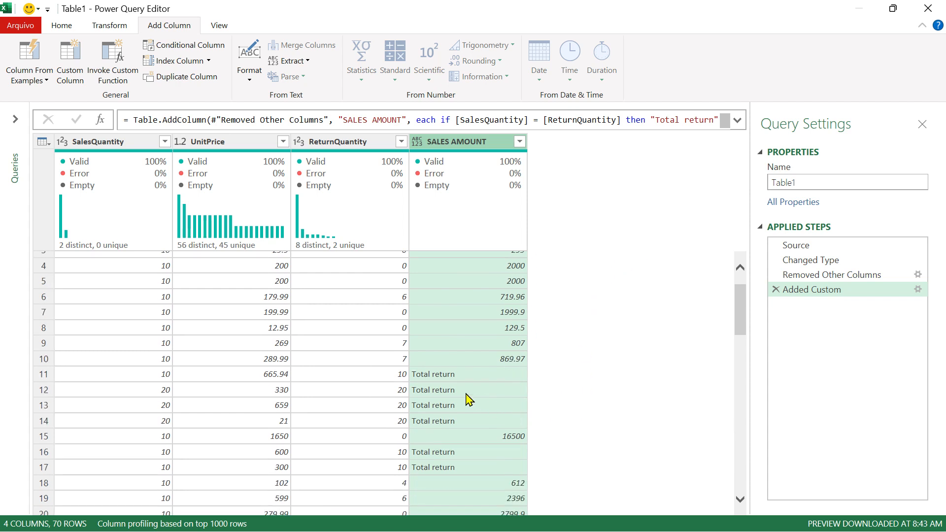
scroll(481, 401, "down", 5)
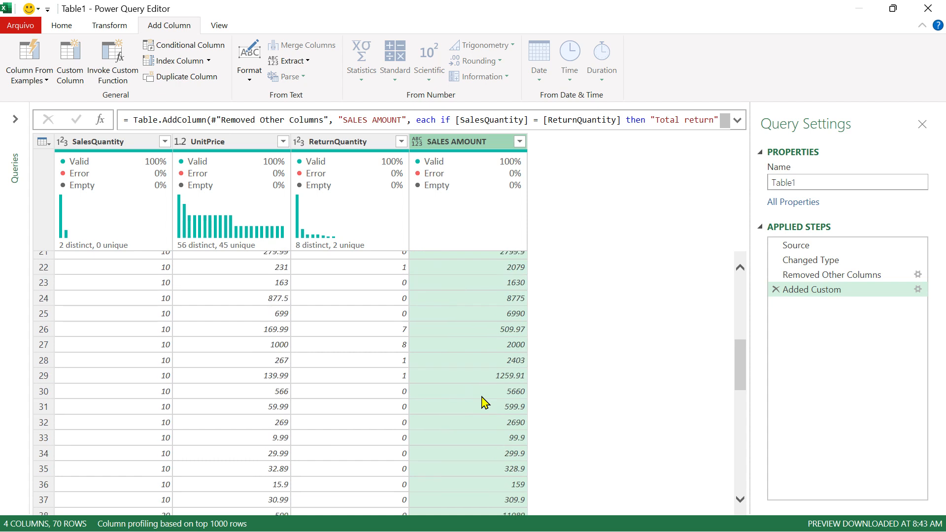
scroll(484, 403, "up", 8)
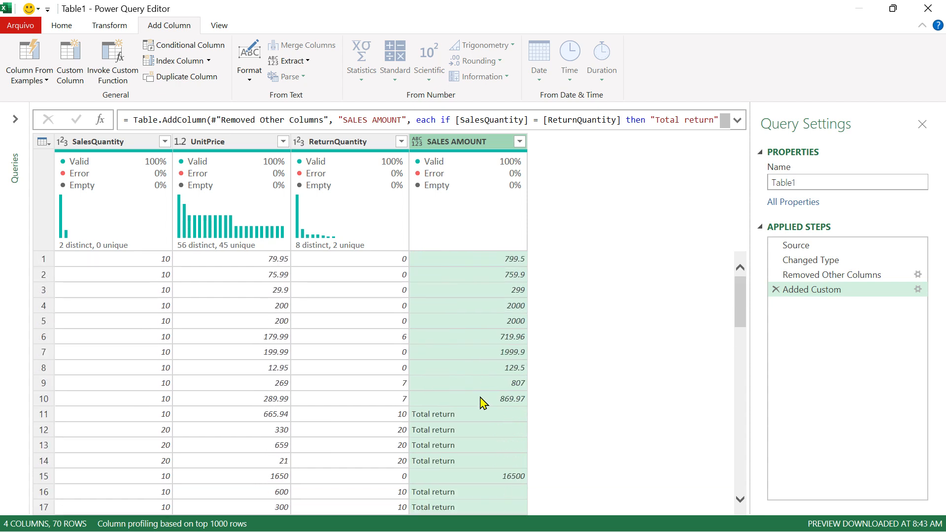
Try the Decimal Number data type on the SALES AMOUNT column, check its rows, and remove that type change
left_click(418, 143)
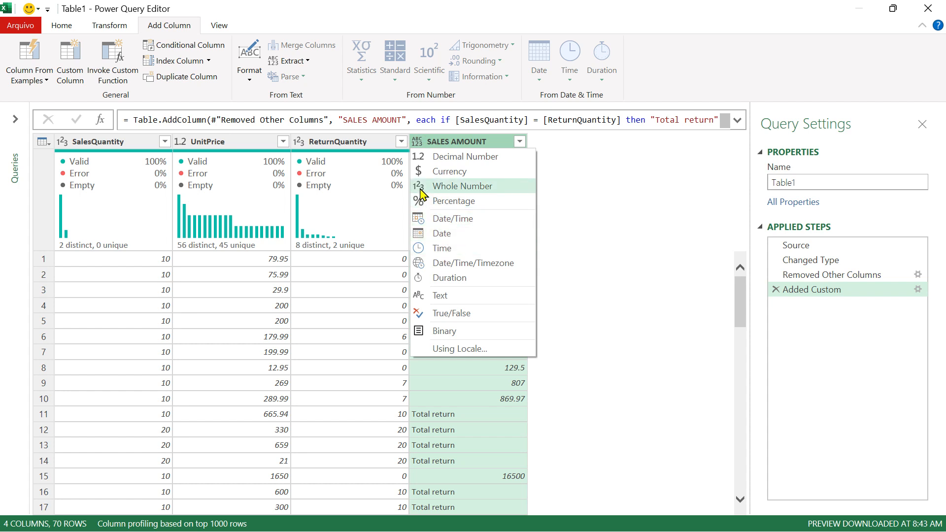
left_click(423, 155)
scroll(489, 364, "down", 3)
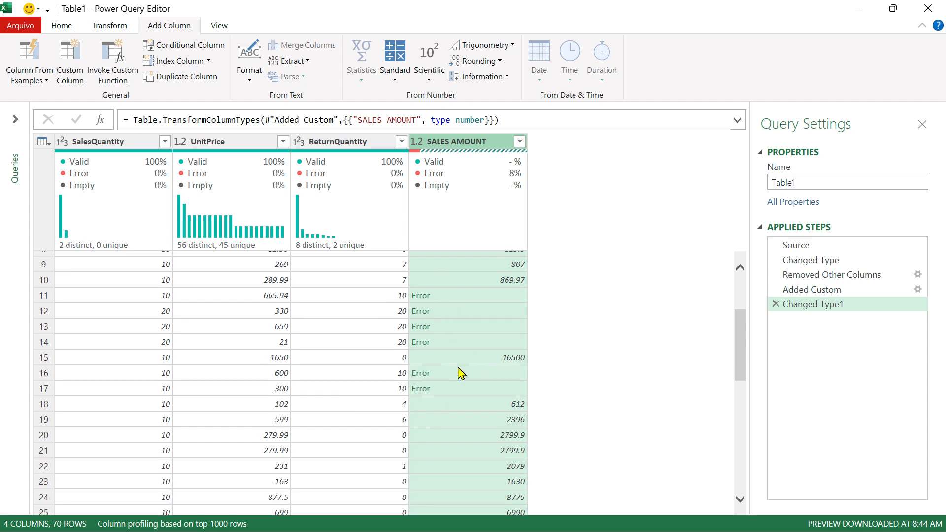
scroll(440, 460, "up", 3)
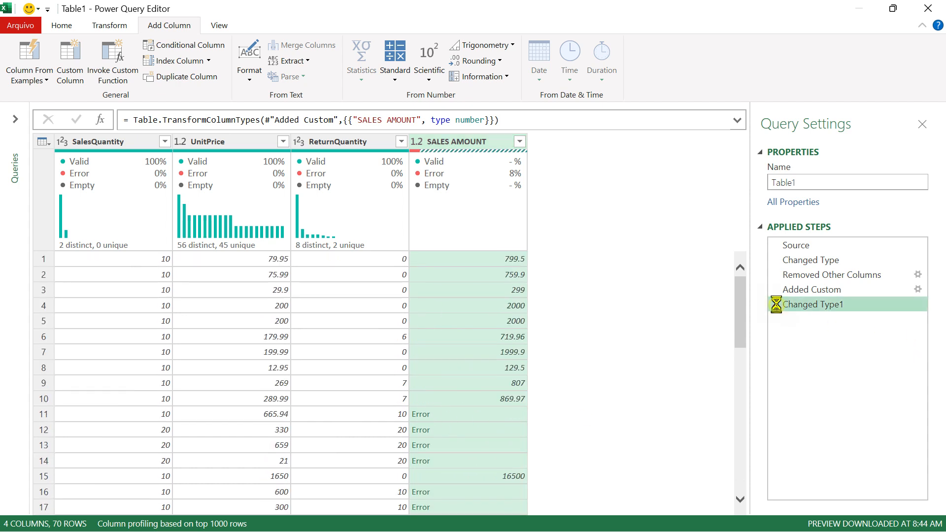
left_click(776, 304)
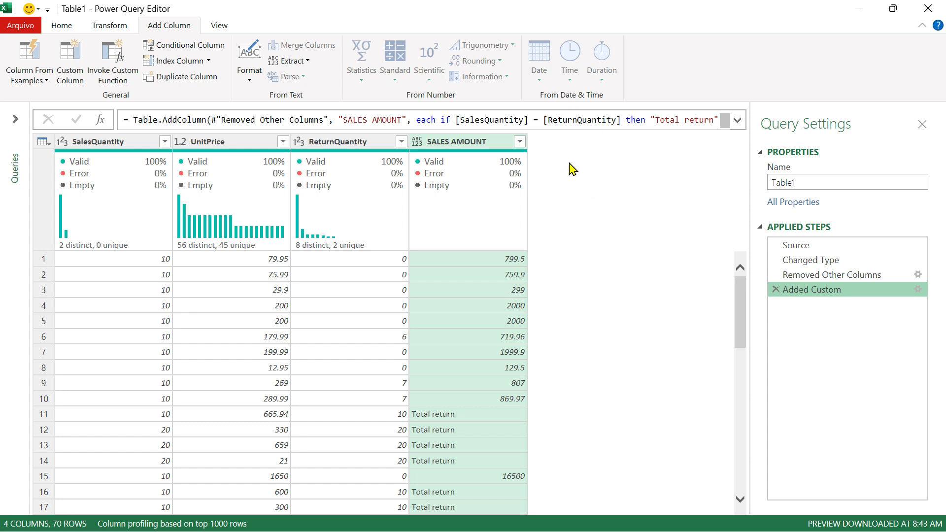
left_click(76, 66)
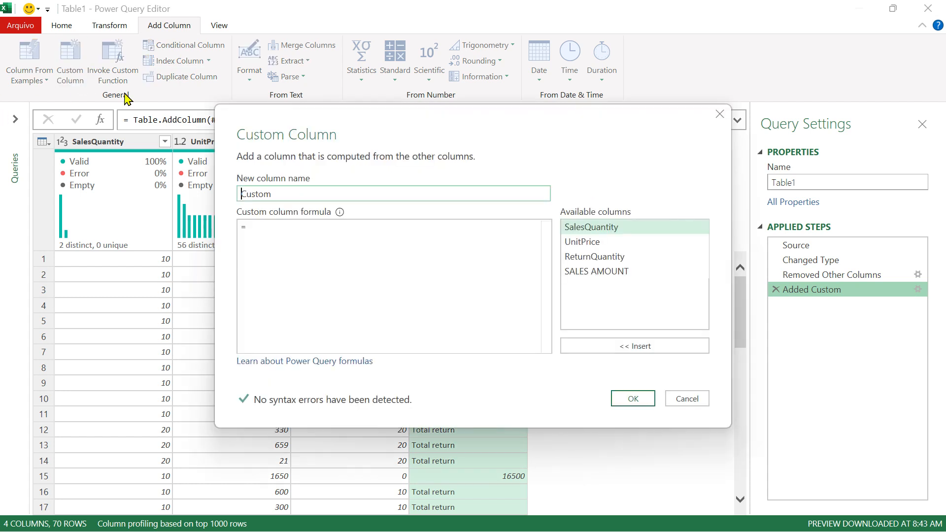
double_click(240, 194)
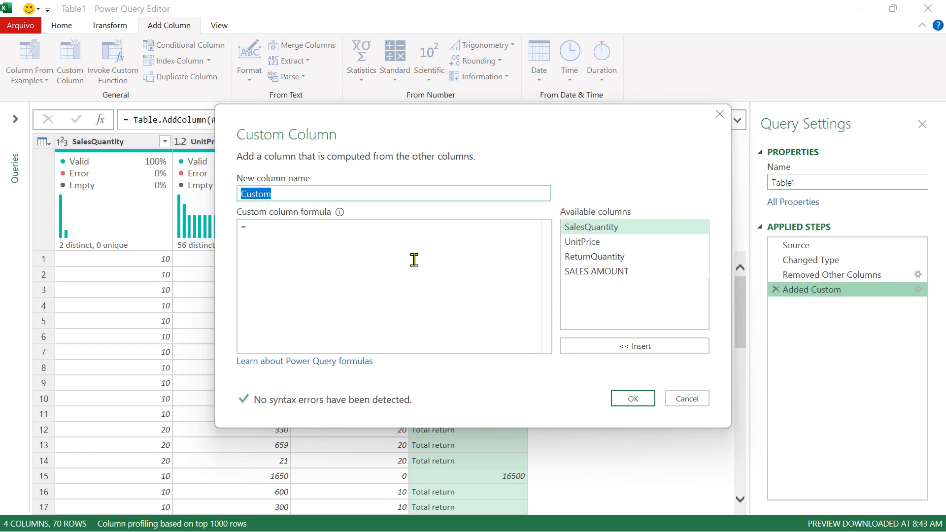
left_click(719, 114)
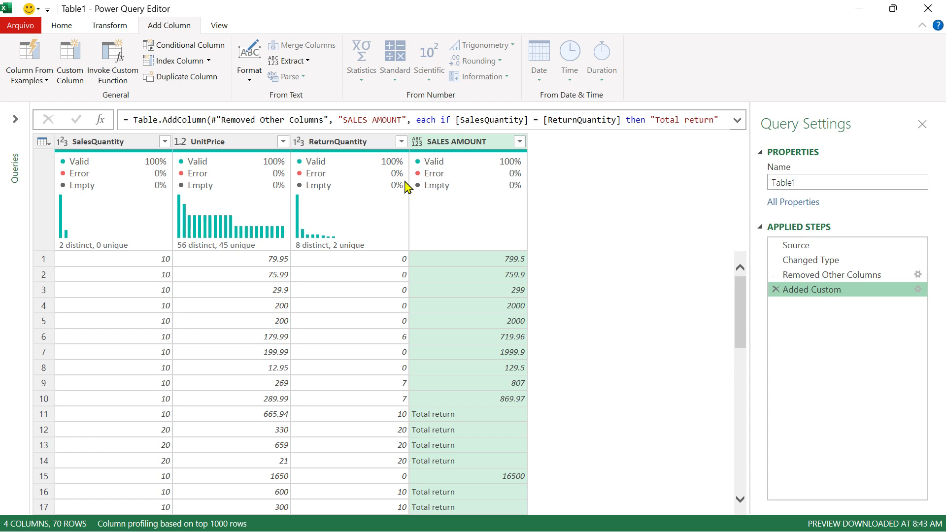
Rename the SALES AMOUNT column as EVALUATION
double_click(457, 143)
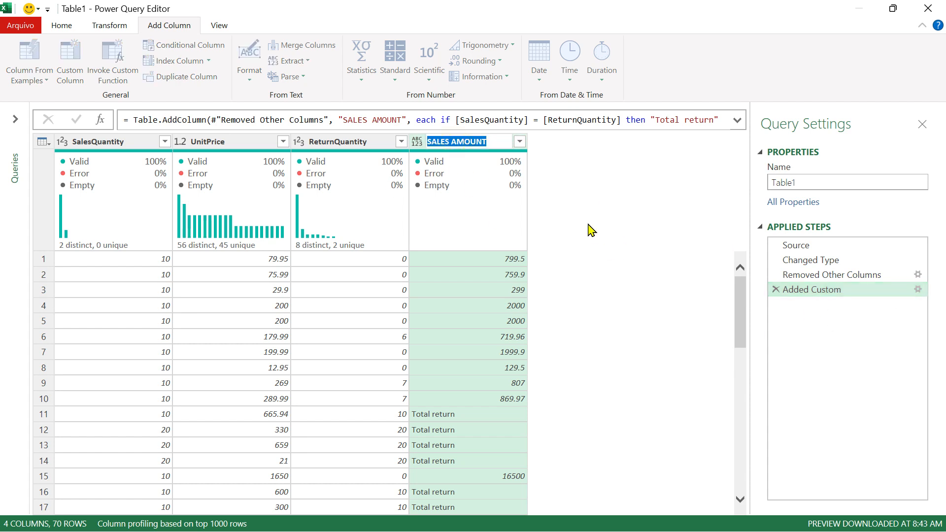
key("BackSpace")
type("EVALUATION")
key("Return")
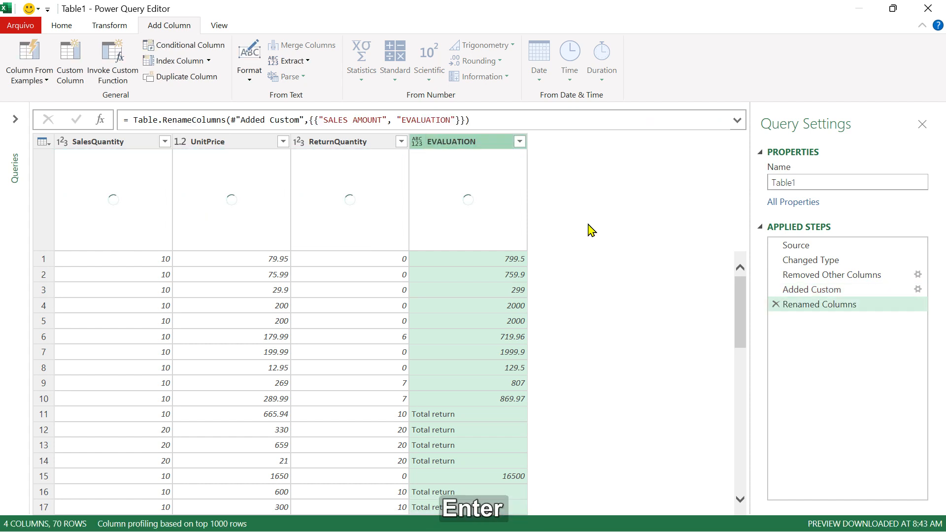
Start another custom column and name it SALES AMOUNT
left_click(77, 69)
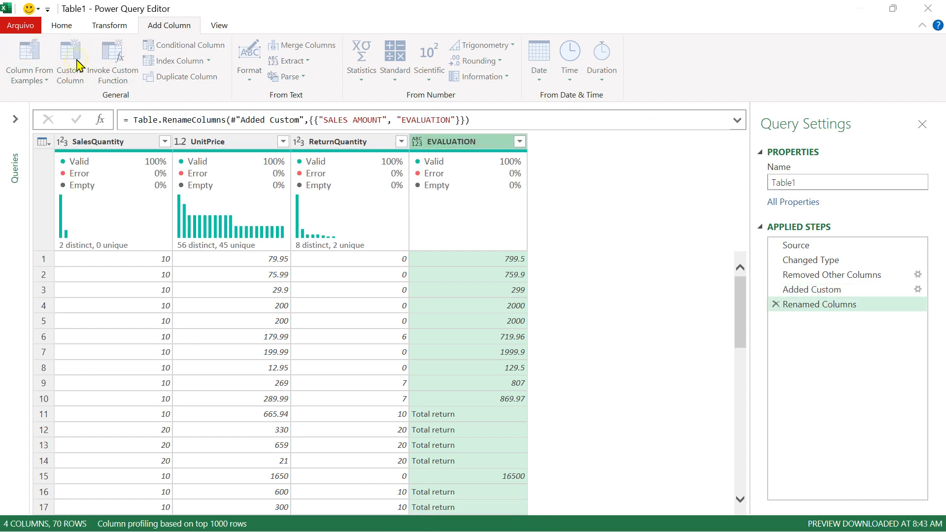
double_click(265, 197)
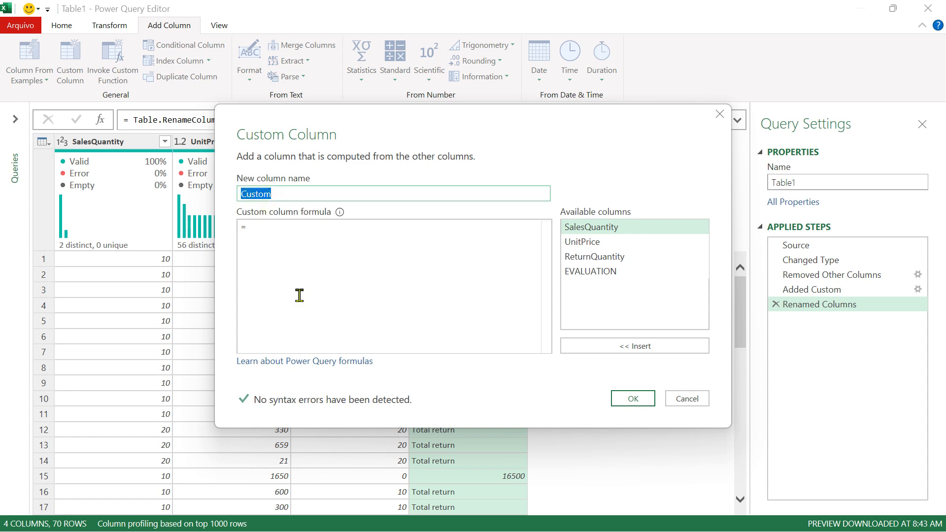
type("SALES ")
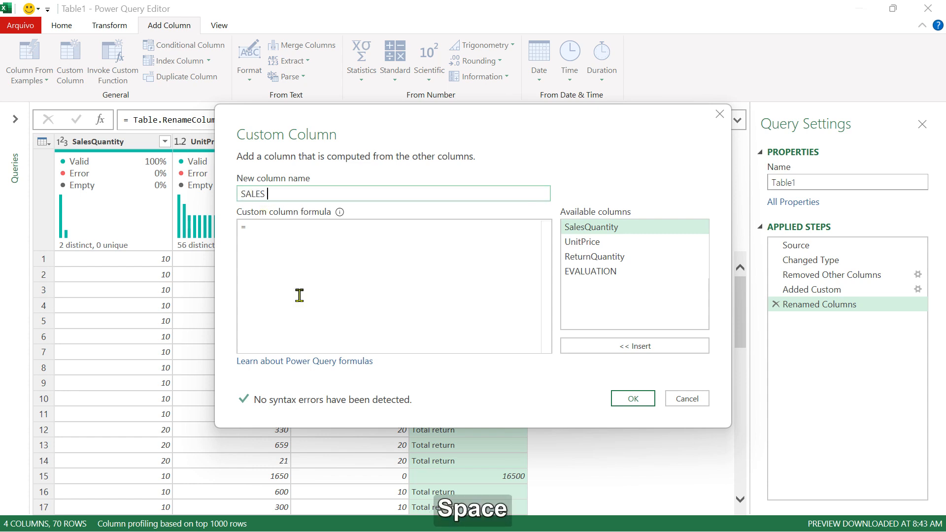
type("AMOUNT")
Begin the SALES AMOUNT custom column formula with if
left_click(296, 227)
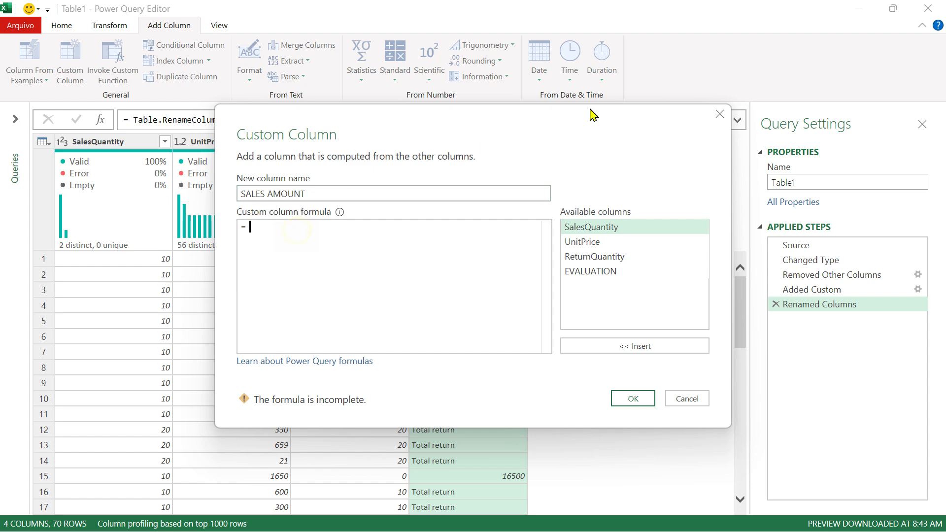
left_click_drag(503, 119, 518, 132)
key("Caps_Lock")
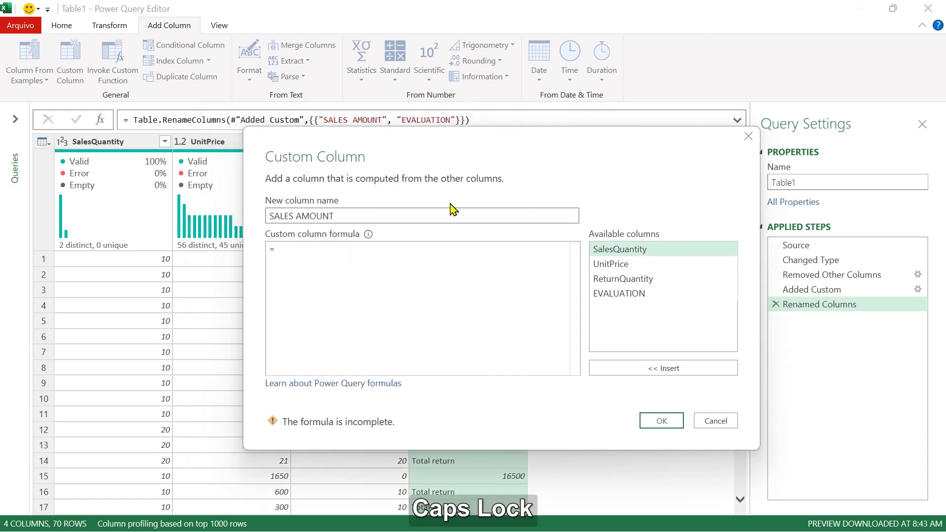
type("if")
left_click_drag(521, 152, 435, 223)
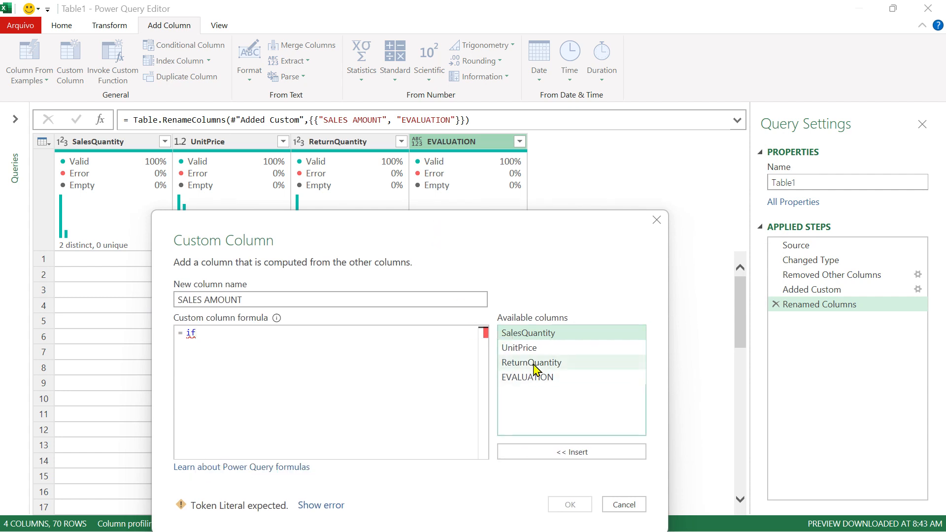
double_click(529, 363)
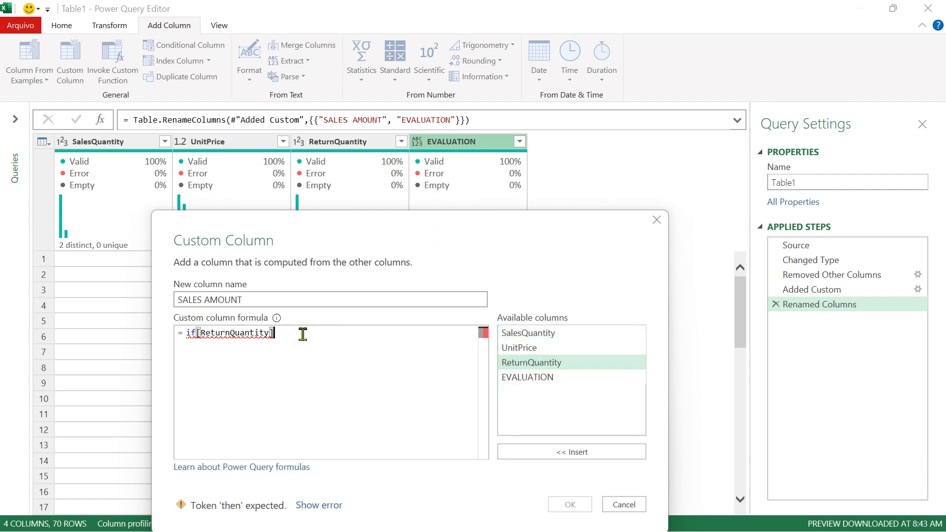
key("BackSpace")
key("BackSpace")
key("BackSpace")
key("BackSpace")
key("BackSpace")
key("BackSpace")
key("BackSpace")
key("BackSpace")
key("BackSpace")
key("BackSpace")
key("BackSpace")
key("BackSpace")
key("BackSpace")
key("BackSpace")
key("BackSpace")
key("BackSpace")
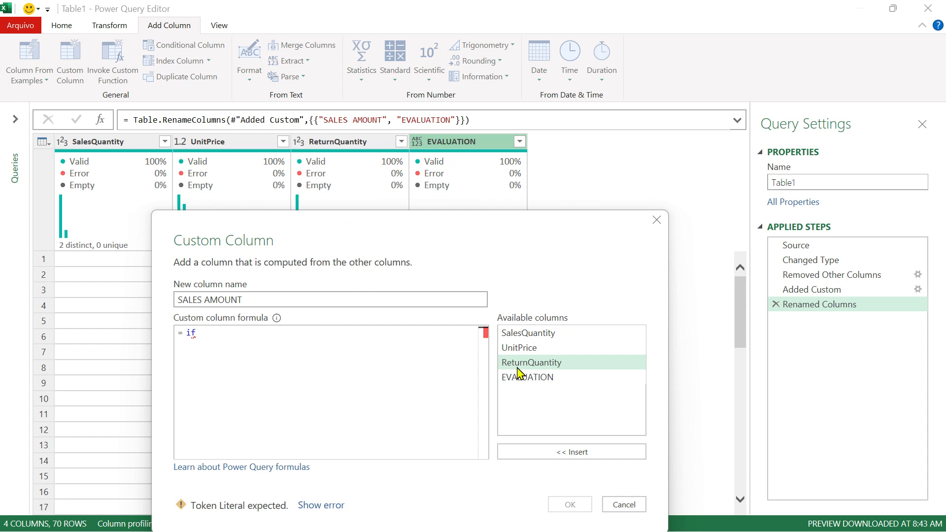
Complete the SALES AMOUNT formula's condition as [EVALUATION] = "Total return"
double_click(530, 378)
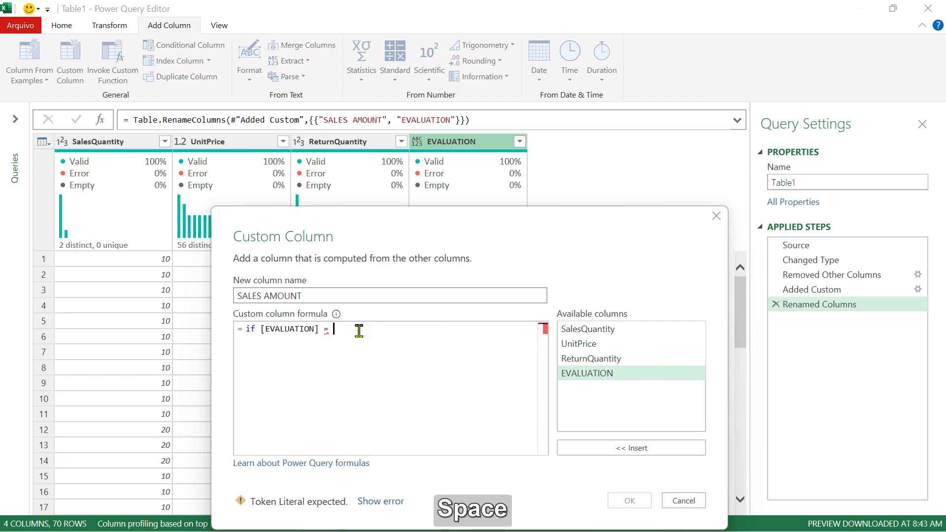
left_click_drag(495, 243, 684, 195)
type("=")
key("shift+grave")
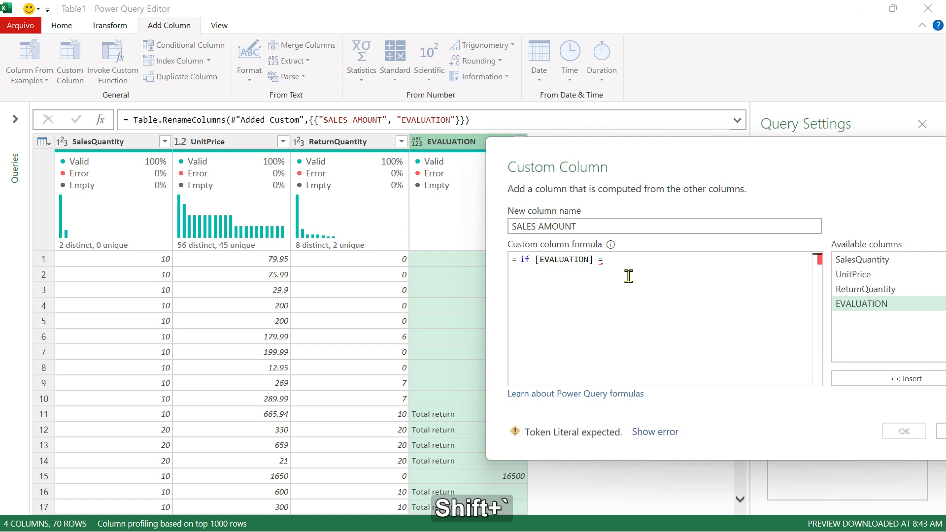
type("\"")
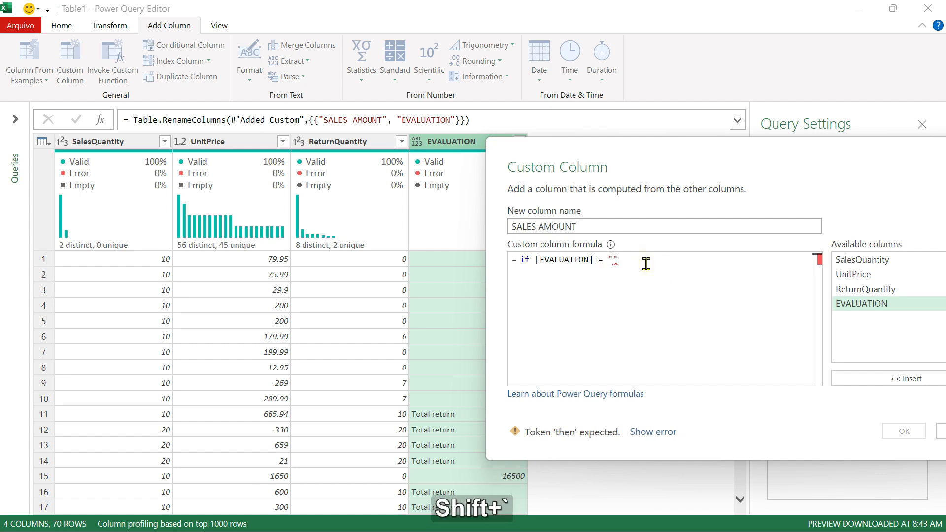
type("Total retunr")
key("BackSpace")
key("BackSpace")
type("rn")
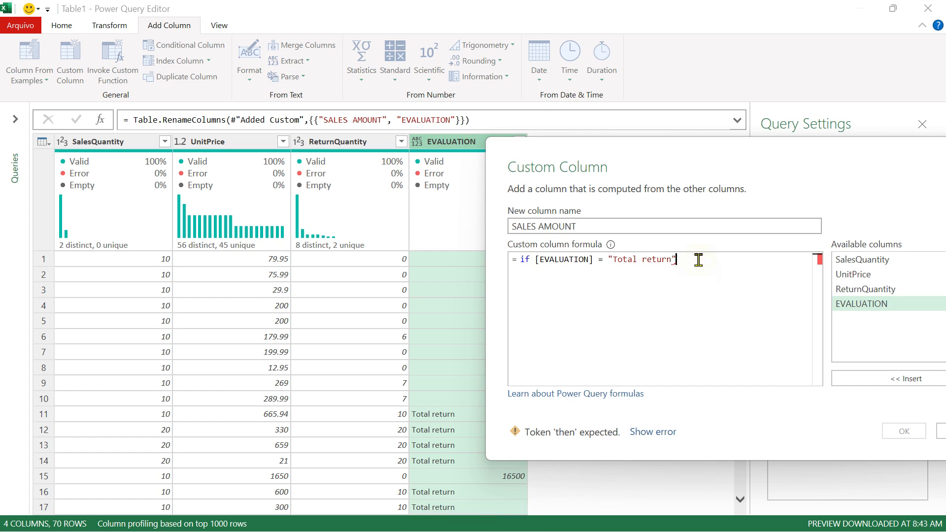
Finish the SALES AMOUNT formula with then null else [EVALUATION]
type("teh")
key("BackSpace")
key("BackSpace")
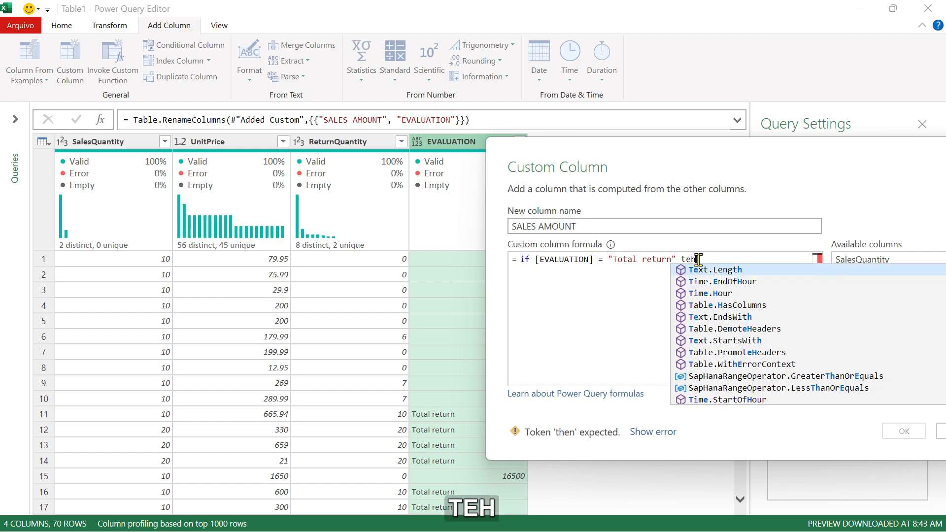
type("hen")
key("BackSpace")
type("null")
left_click(706, 261)
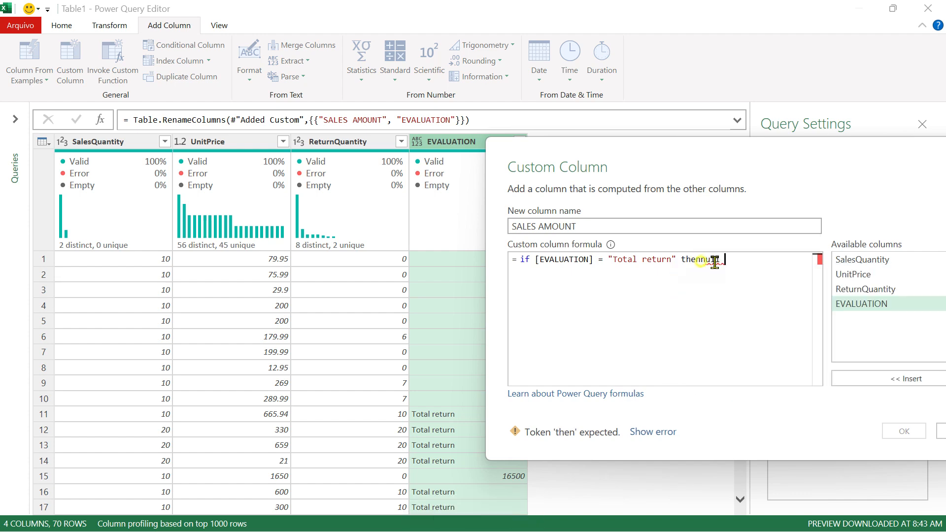
type("else")
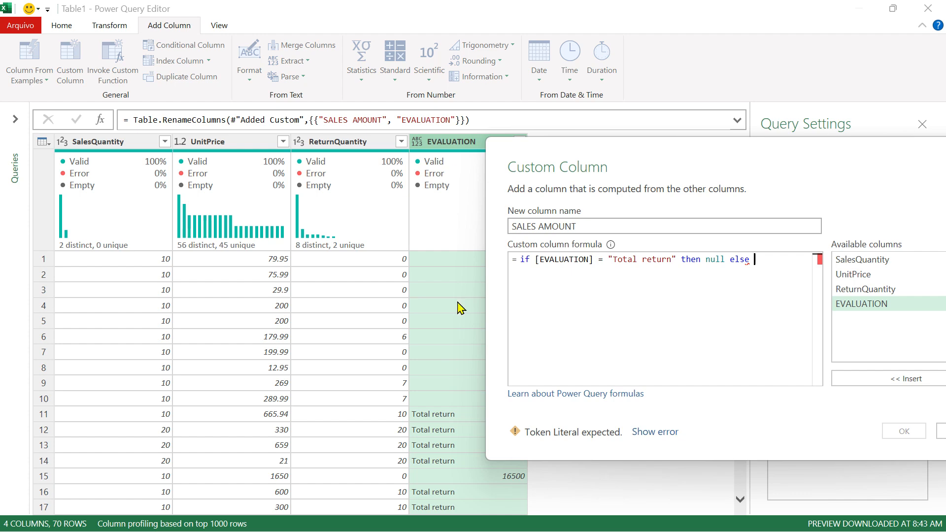
double_click(857, 309)
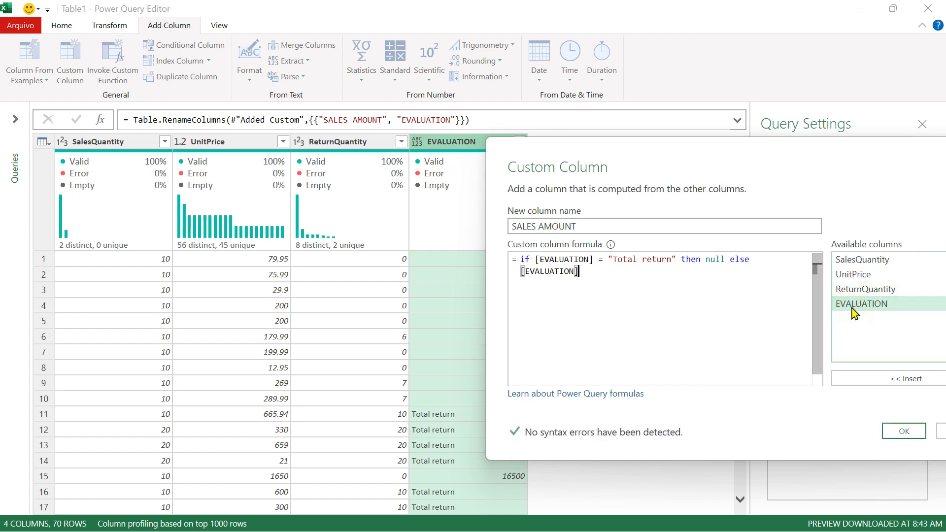
Examine the SALES AMOUNT formula part by part: the tested column, the "Total return" text, the null result and the else value
left_click_drag(767, 155, 499, 106)
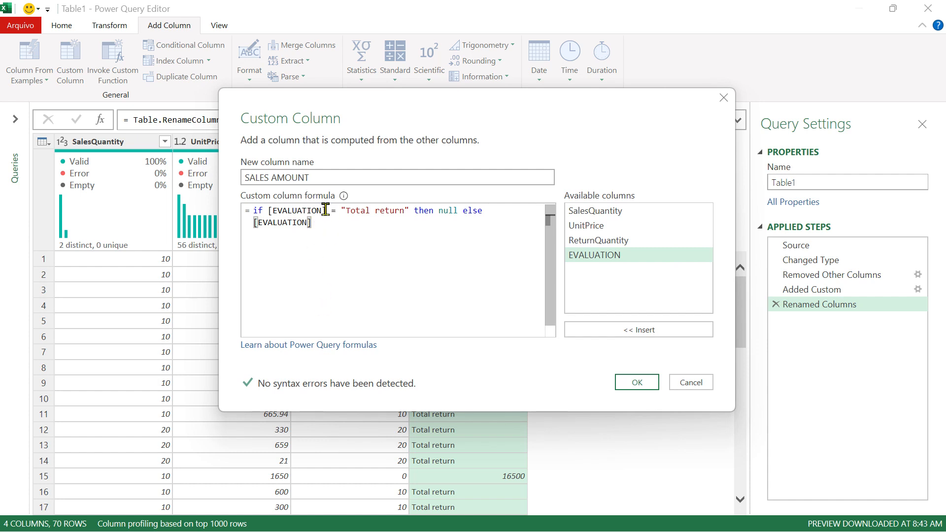
left_click_drag(329, 211, 265, 211)
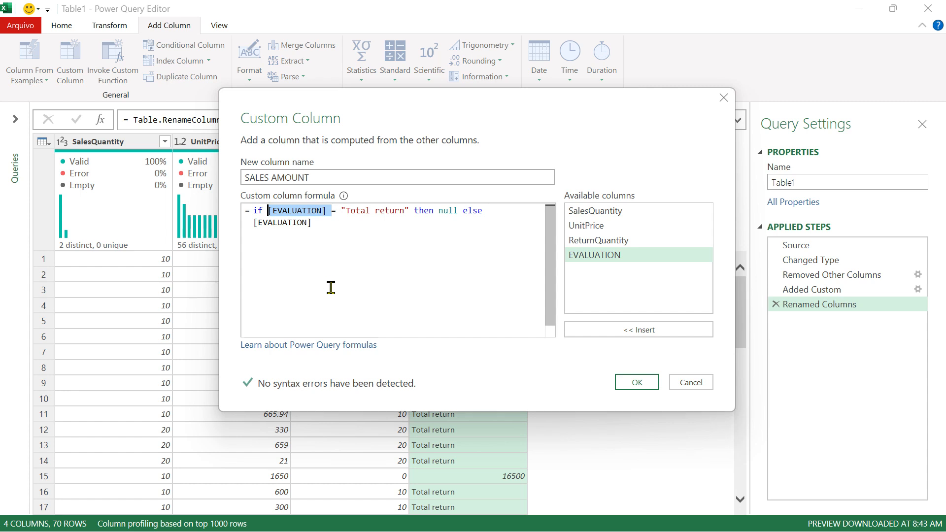
left_click_drag(414, 211, 340, 211)
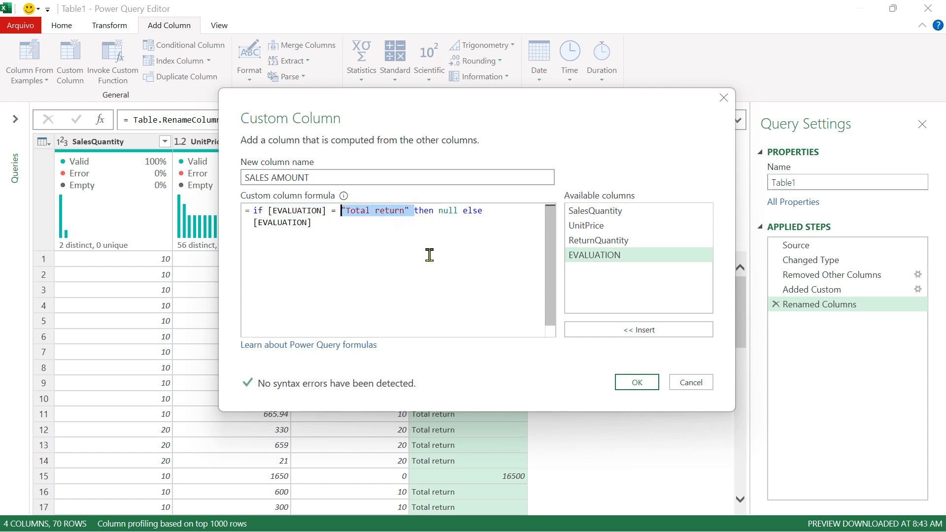
left_click_drag(463, 210, 441, 211)
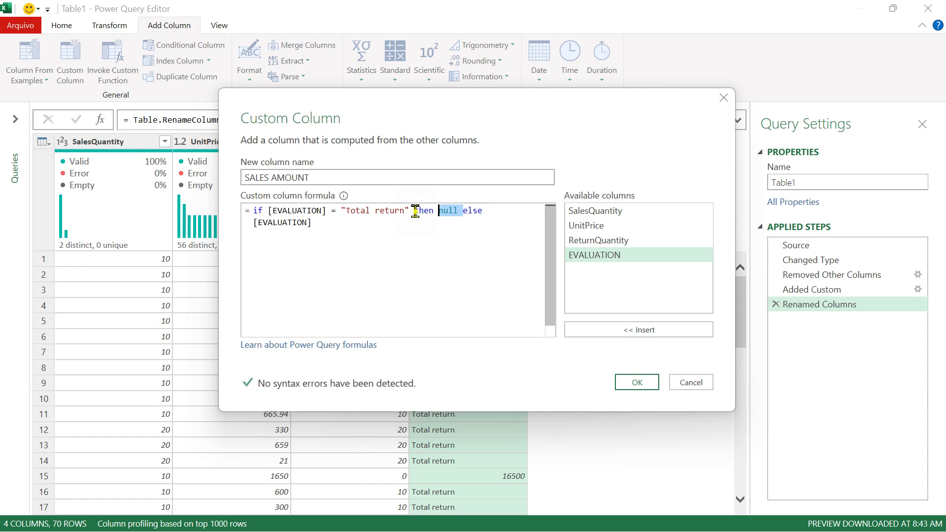
left_click_drag(415, 211, 341, 209)
mouse_move(387, 105)
left_mouse_down()
mouse_move(792, 205)
mouse_move(380, 74)
mouse_move(394, 88)
left_mouse_up()
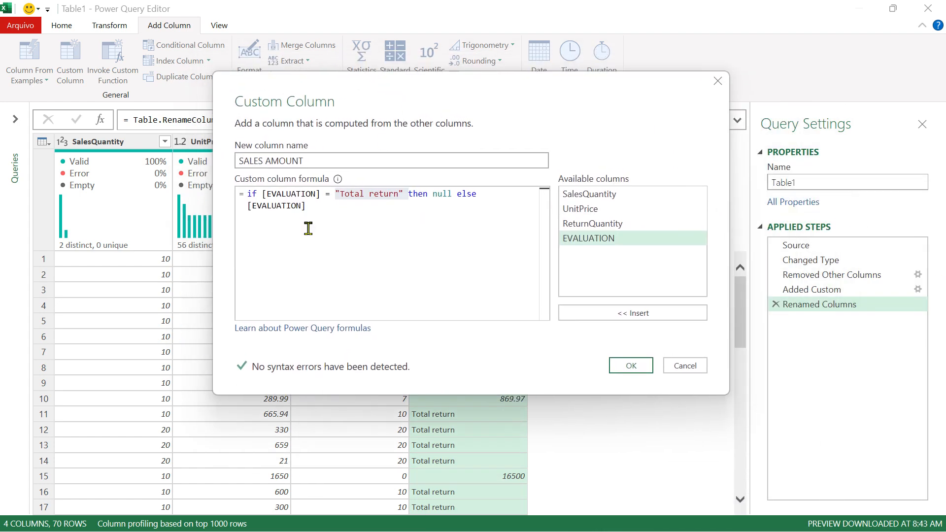
left_click_drag(322, 207, 236, 210)
left_click_drag(429, 97, 401, 101)
Add the SALES AMOUNT column to the table and check its values through to the last row
left_click(577, 371)
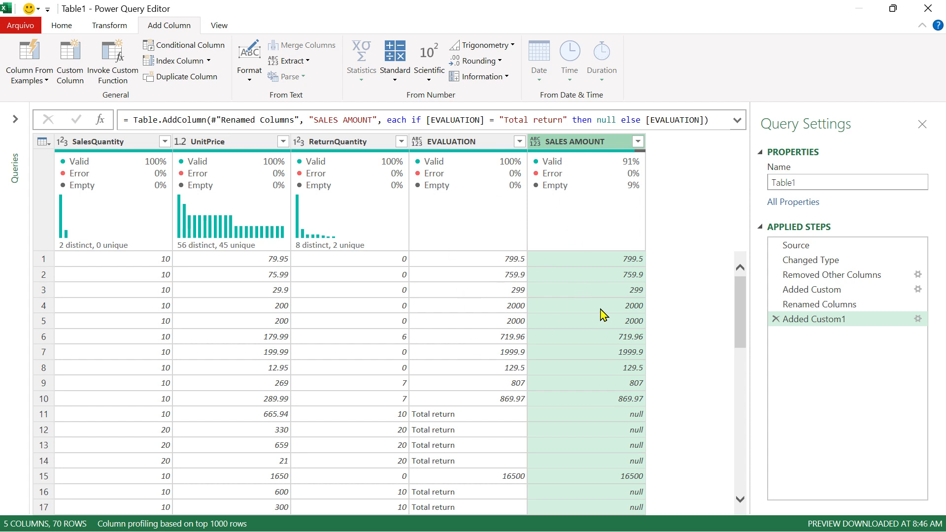
scroll(593, 297, "down", 3)
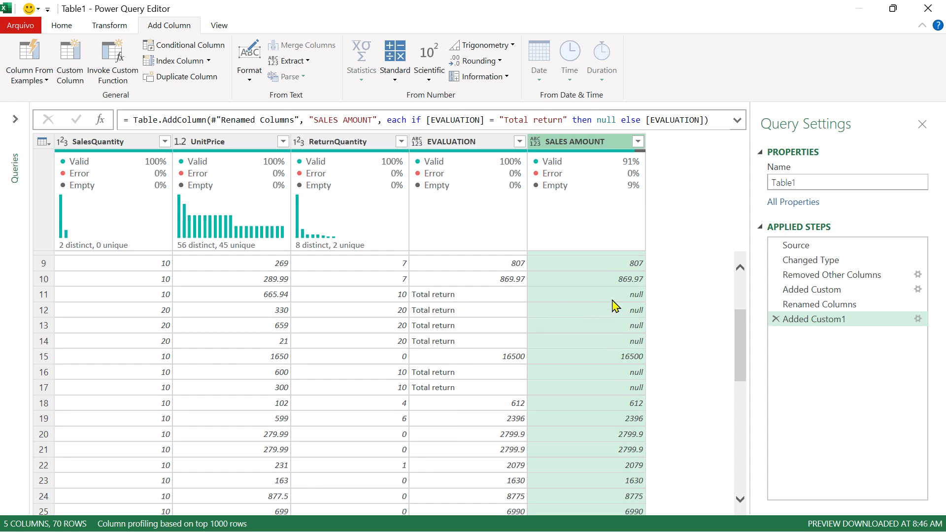
scroll(601, 409, "down", 15)
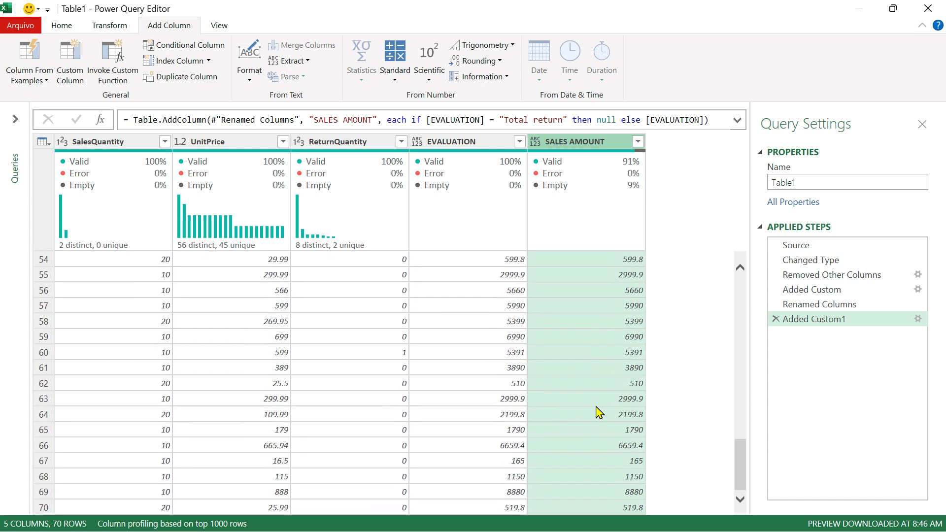
scroll(598, 426, "up", 18)
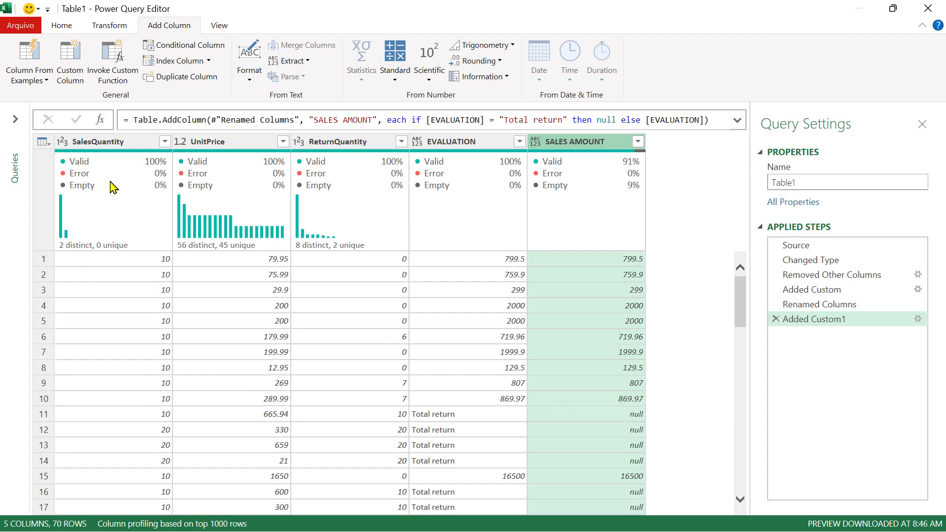
Start another custom column and name it INDENTIFIER
left_click(77, 66)
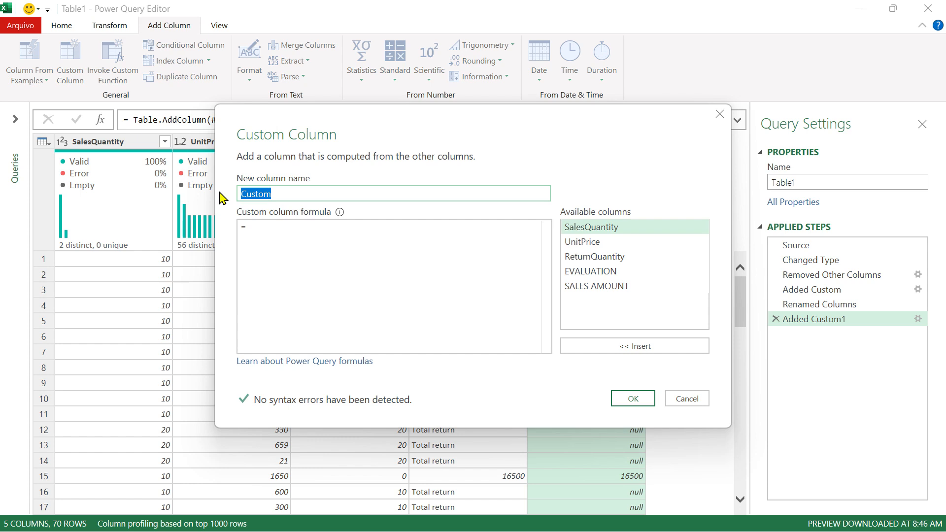
type("IDEN")
key("BackSpace")
key("BackSpace")
key("BackSpace")
key("BackSpace")
type("IND")
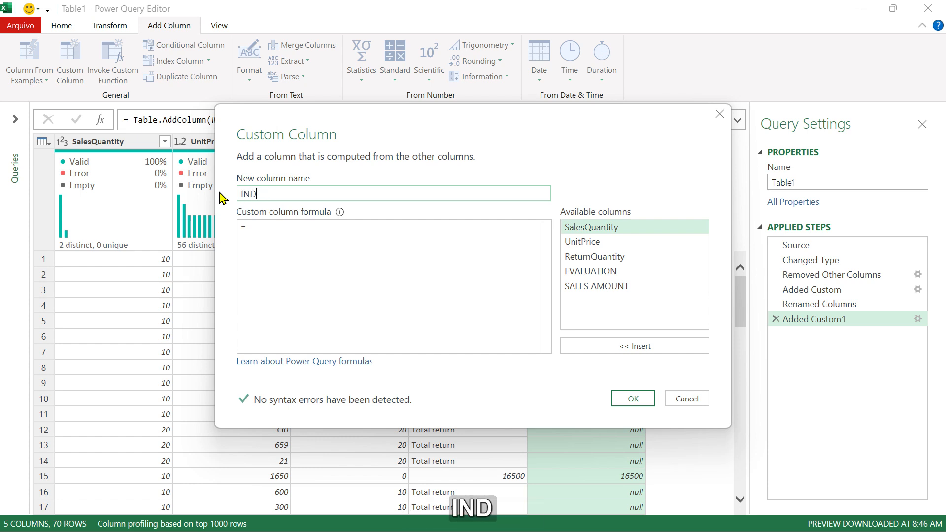
type("ENTIFIER")
Enter the INDENTIFIER formula's condition as if [EVALUATION] = "Total return"
left_click(276, 228)
key("Caps_Lock")
type("if")
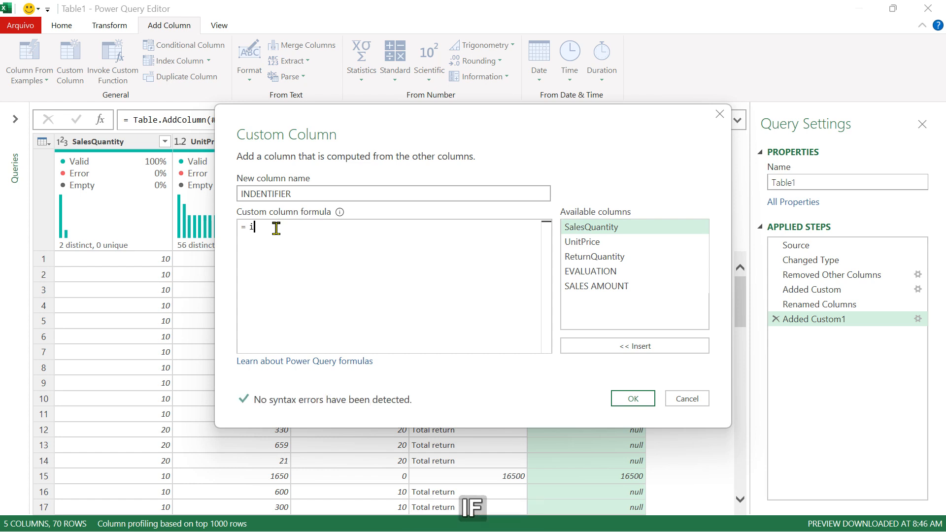
double_click(591, 273)
type("= ")
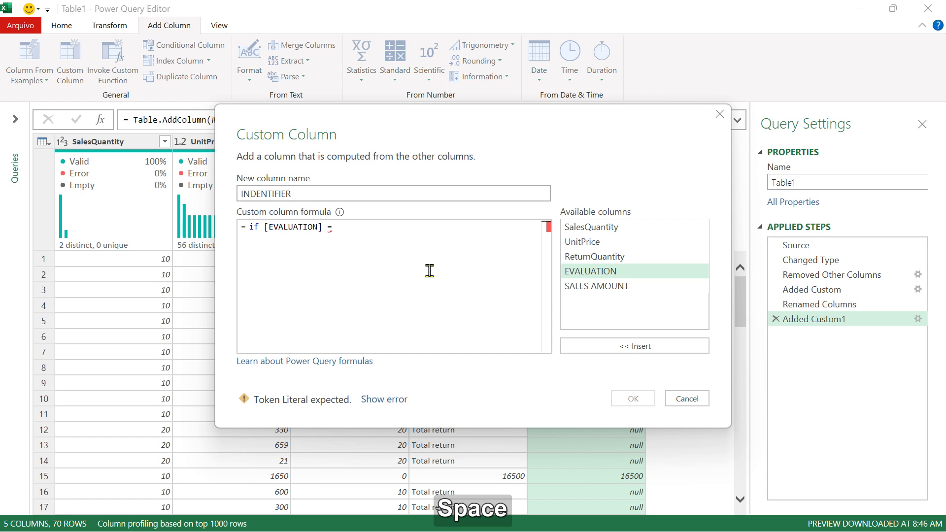
type("\"\"")
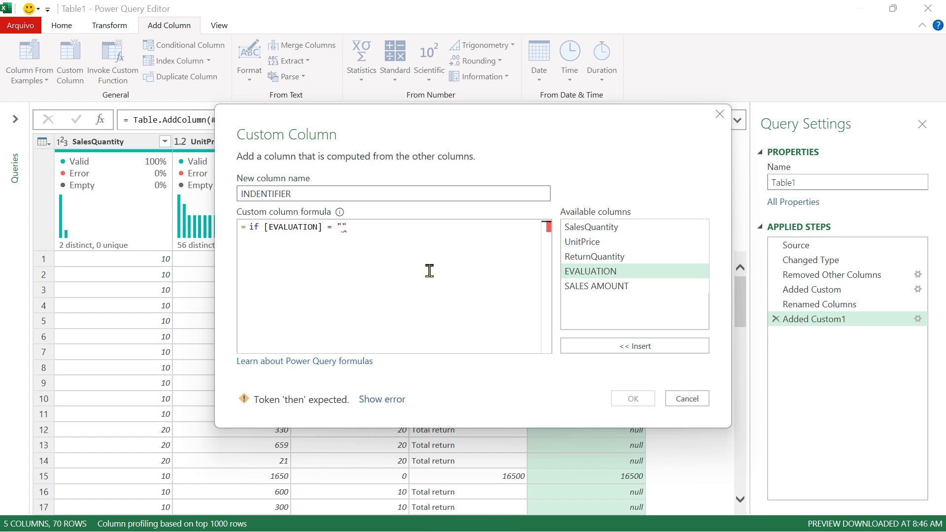
type("To")
type("tal return")
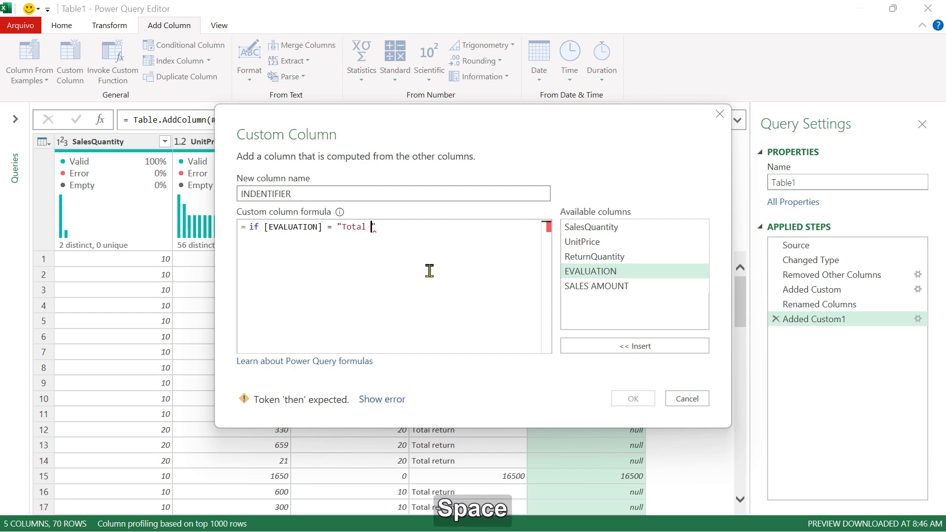
key("Right")
Complete the INDENTIFIER formula with then [EVALUATION] else null, correcting the spelling of else
type("then")
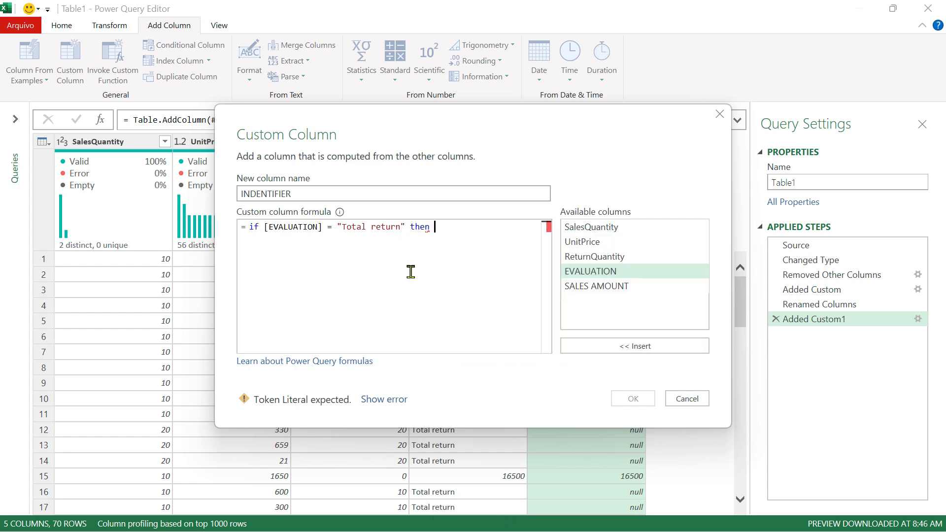
double_click(597, 271)
type("e")
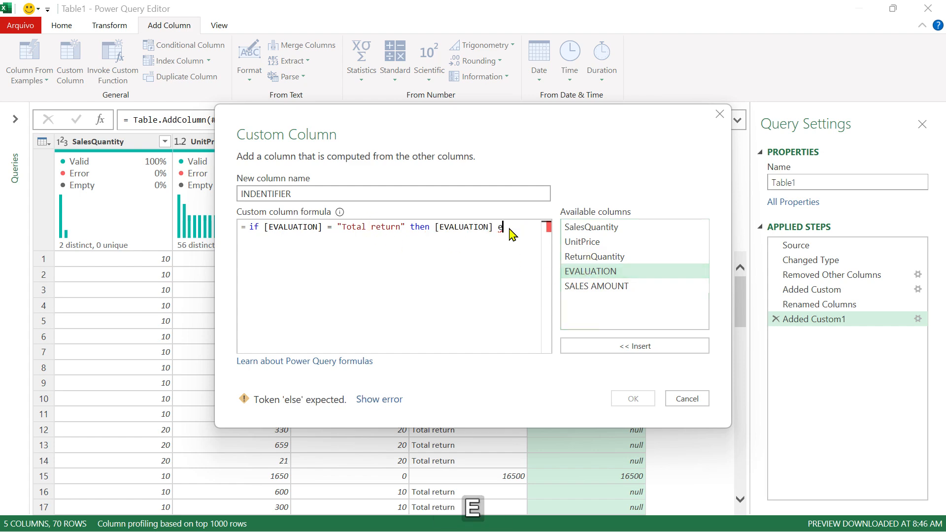
type("lse null")
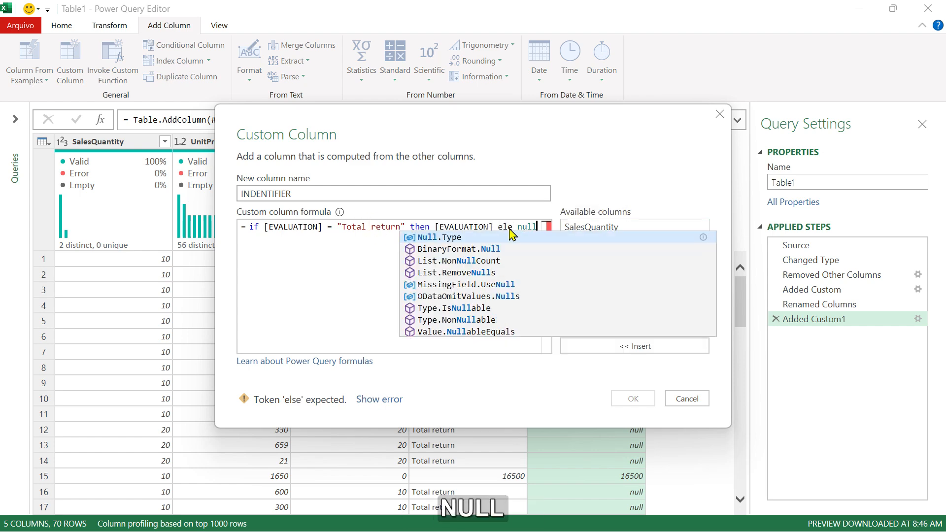
left_click(554, 147)
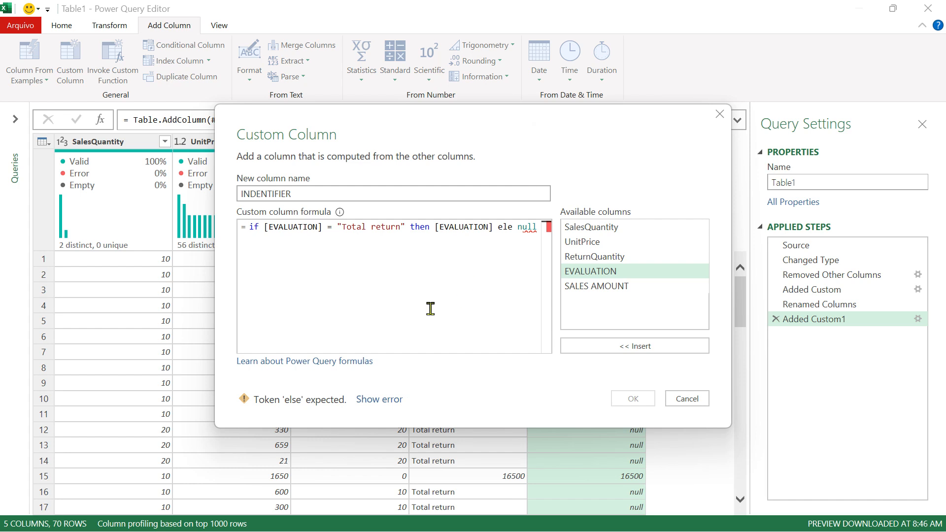
left_click(508, 226)
type("s")
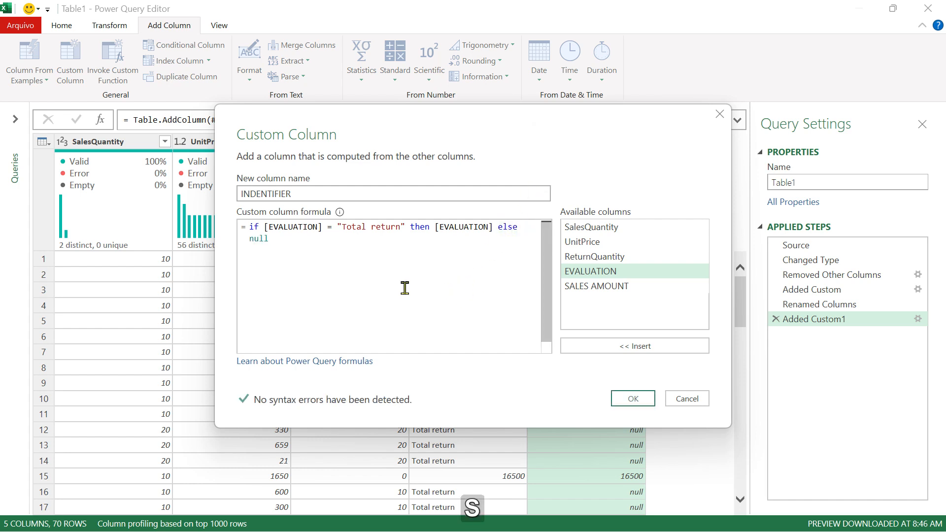
Put the else part of the INDENTIFIER formula on its own line and add the column to the table
left_click(498, 227)
key("Return")
left_click(641, 397)
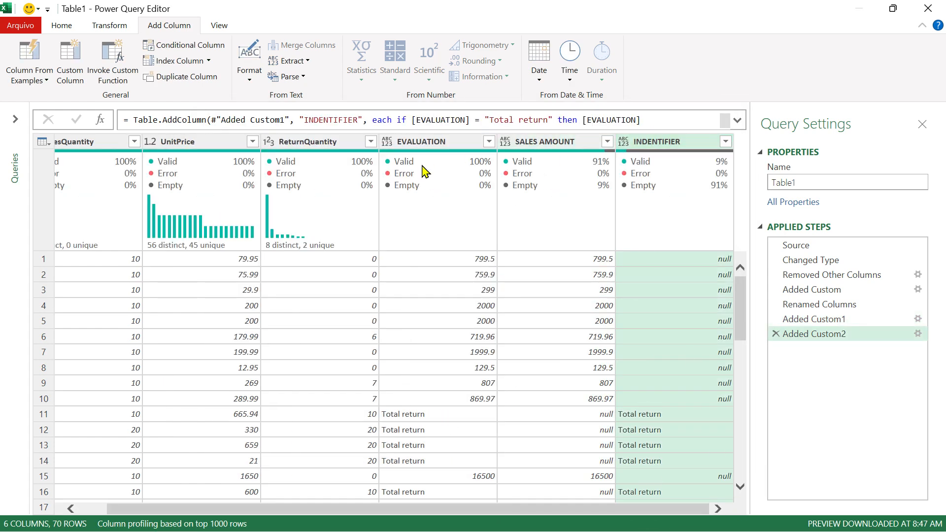
left_click(458, 145)
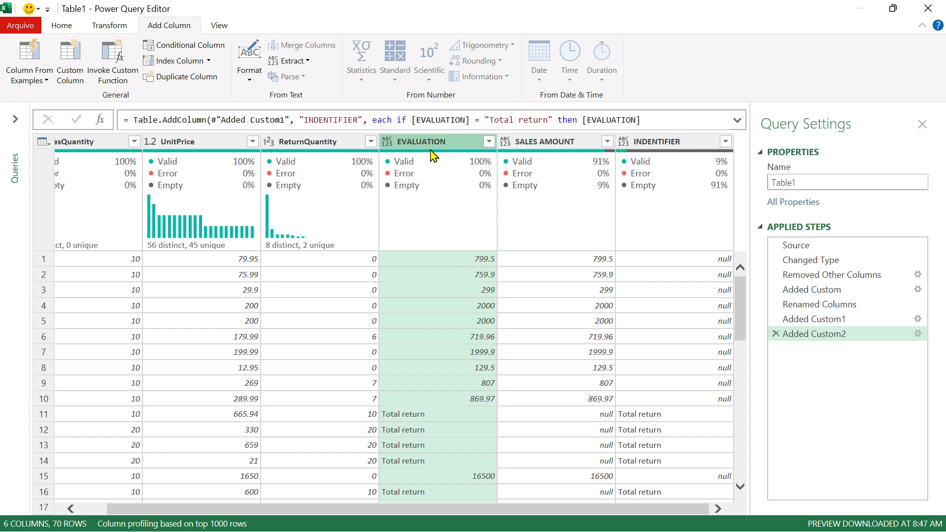
left_click(555, 144)
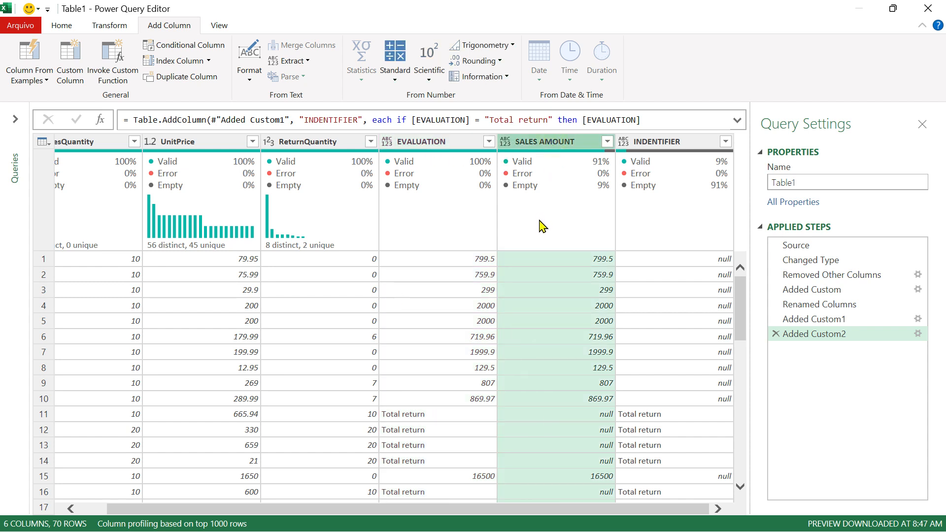
left_click(666, 146)
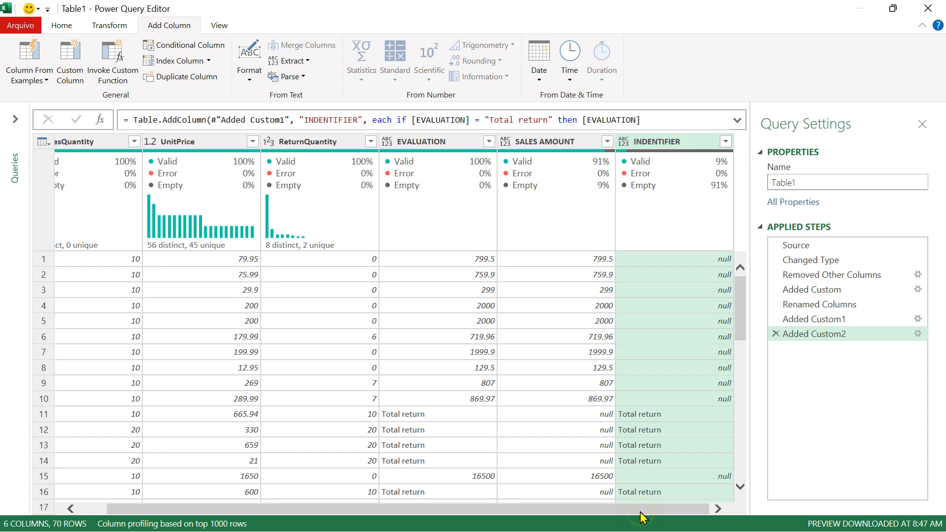
Change the data type of the SALES AMOUNT column to Decimal Number
left_click(505, 142)
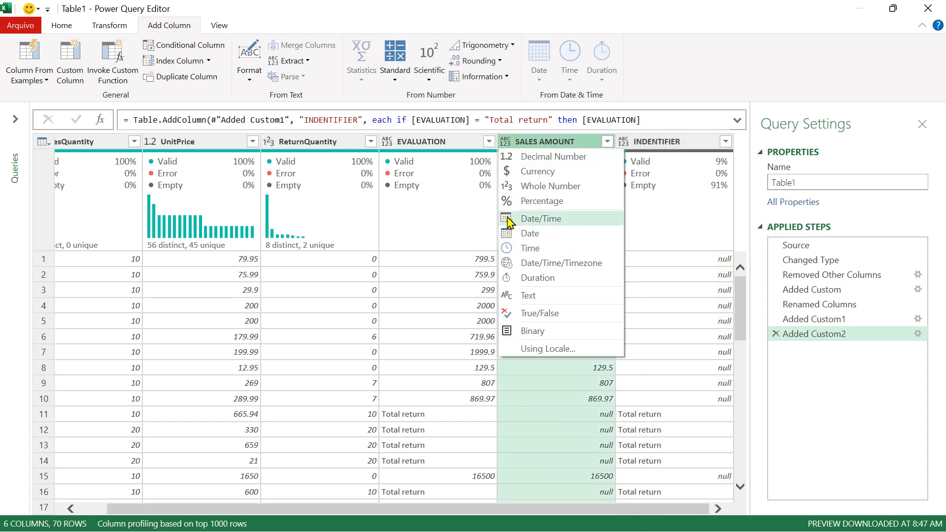
left_click(537, 157)
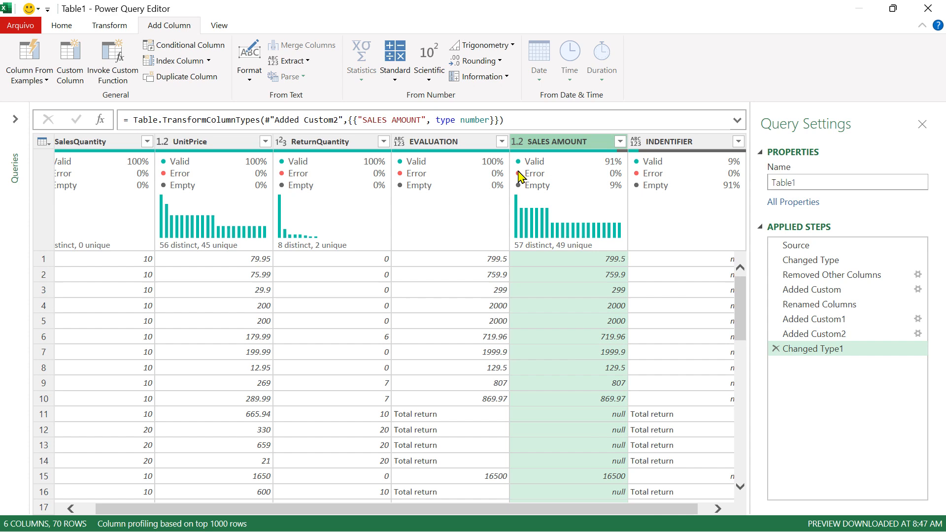
scroll(592, 316, "down", 10)
scroll(589, 327, "up", 10)
Change the data type of the INDENTIFIER column to Text
left_click_drag(691, 509, 702, 509)
left_click(624, 142)
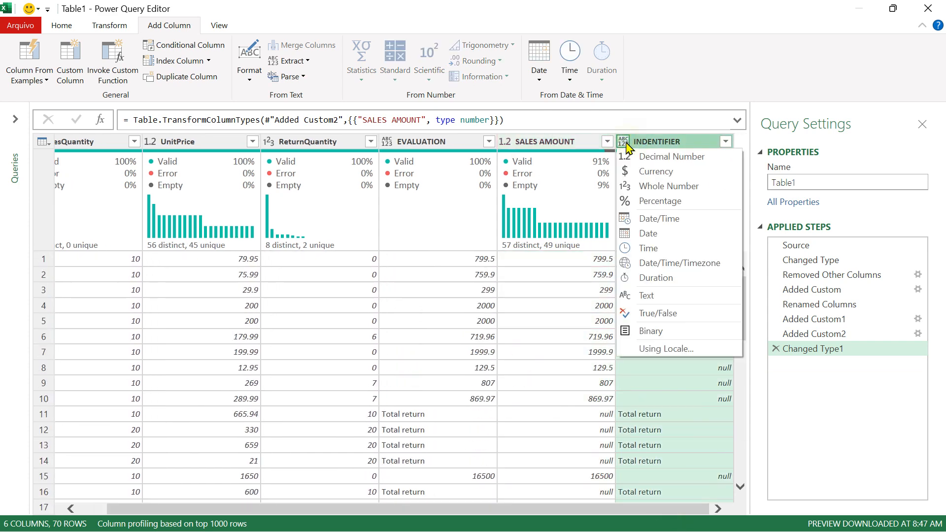
left_click(636, 297)
left_click_drag(664, 511, 369, 521)
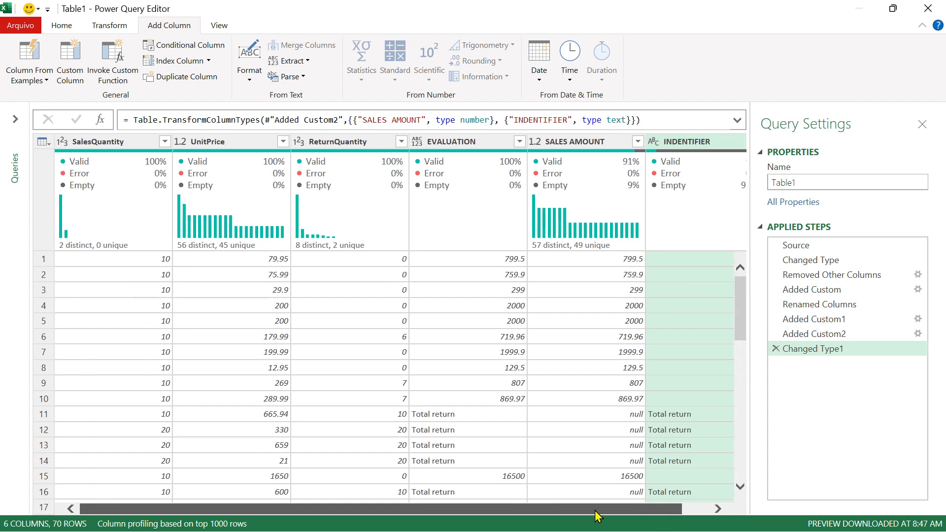
left_click(714, 509)
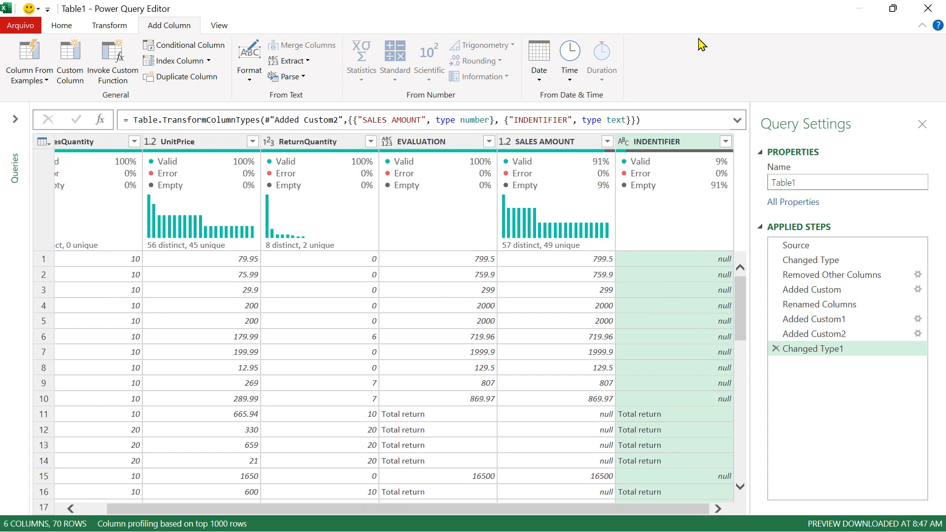